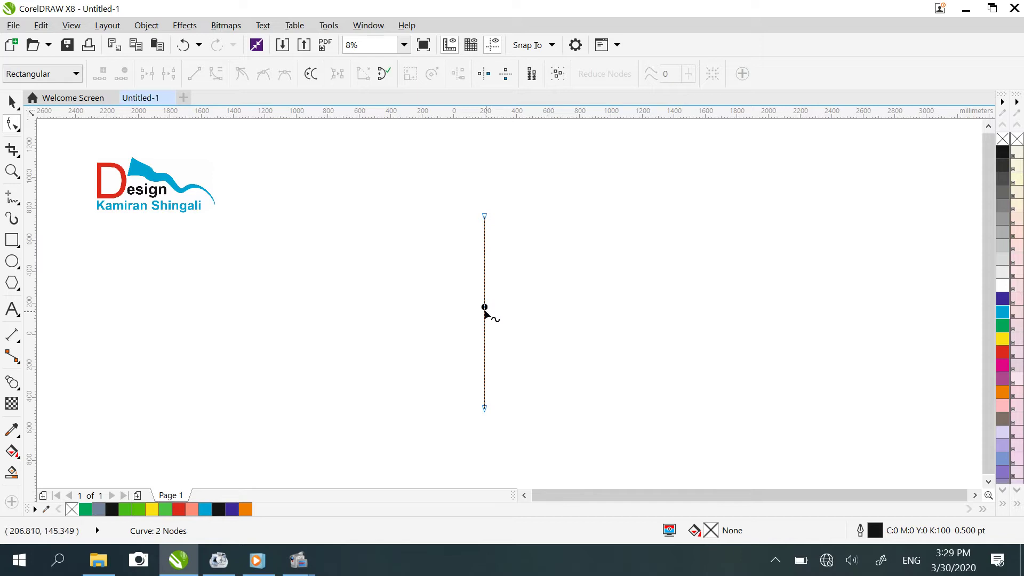
# Step: Convert the vertical line to a curve and bend its middle to the right into an arc about 142 mm wide
pyautogui.click(485, 309)
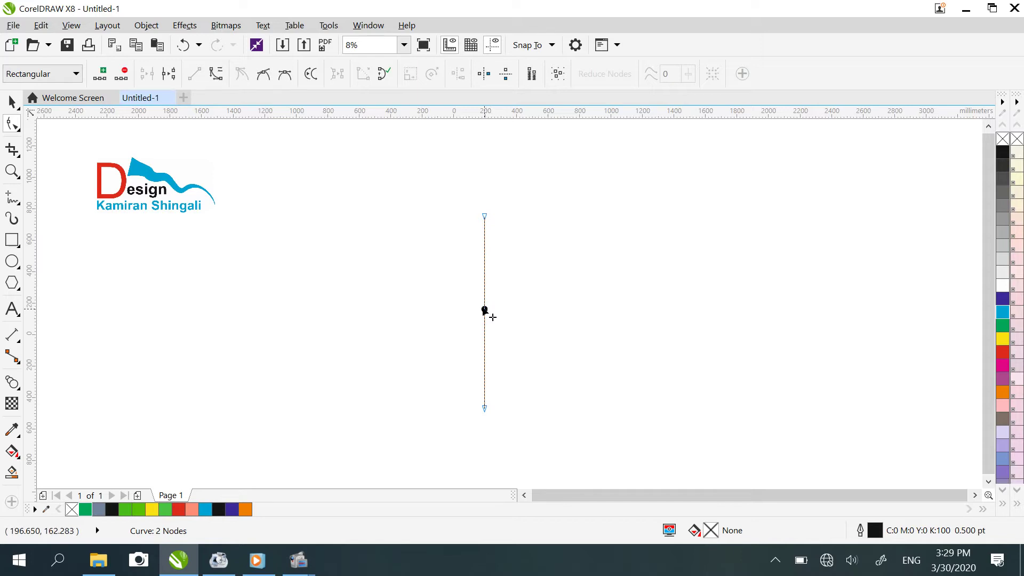
pyautogui.click(216, 74)
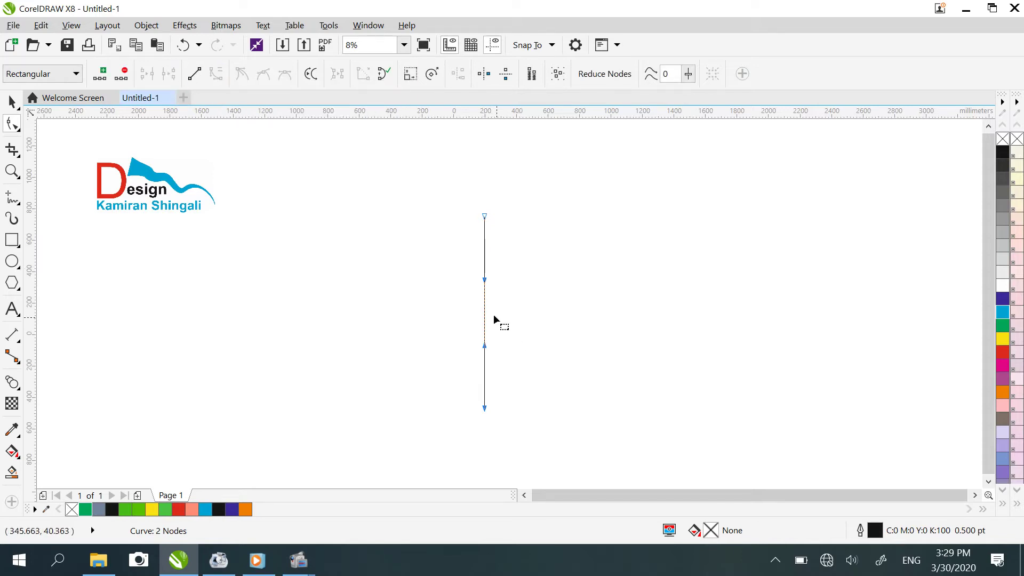
pyautogui.moveTo(485, 308); pyautogui.dragTo(509, 311)
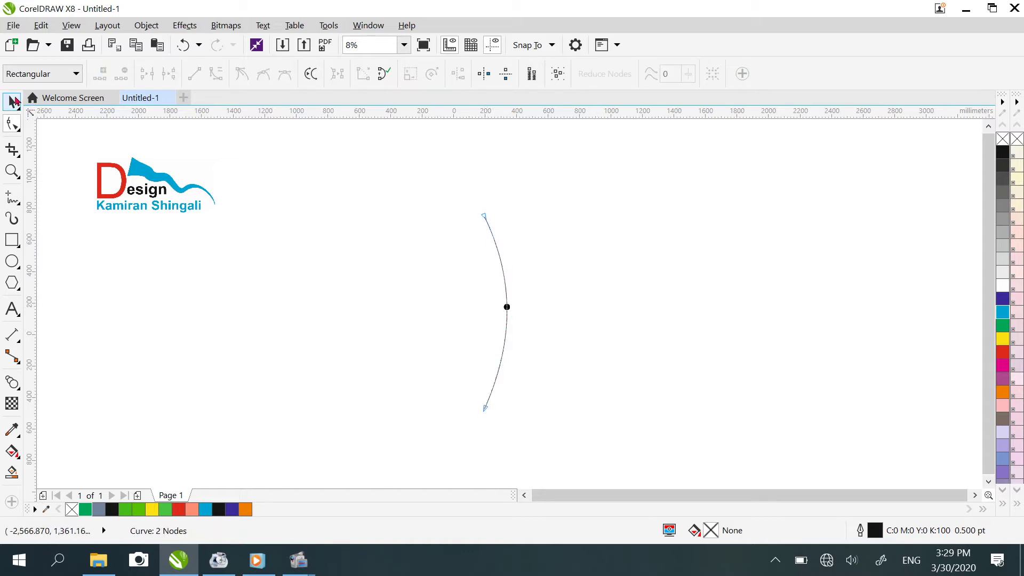
pyautogui.click(13, 101)
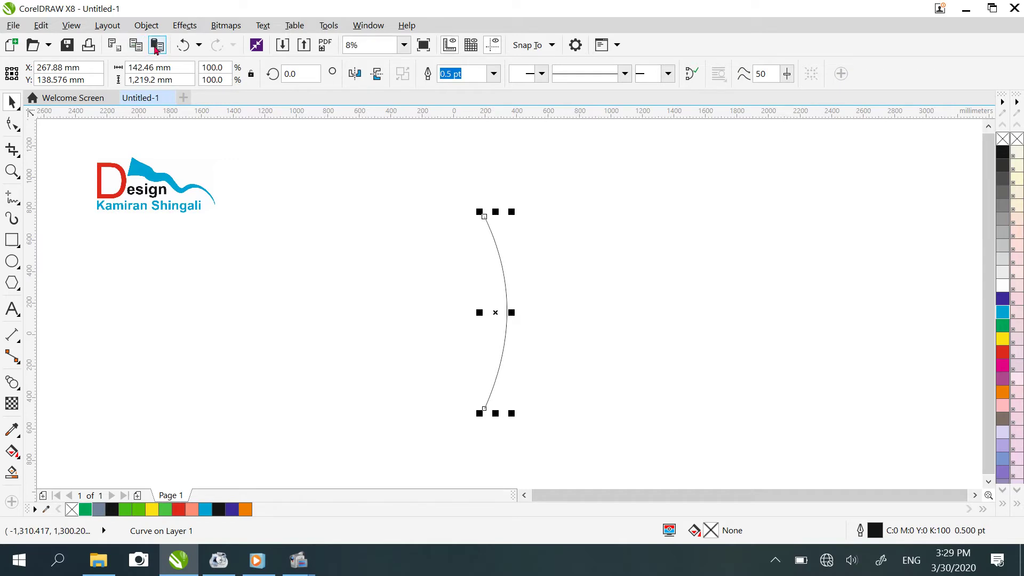
# Step: Duplicate the arc and flip the copy horizontally to about 173 mm wide, forming the opposite side of the leaf outline
pyautogui.click(156, 47)
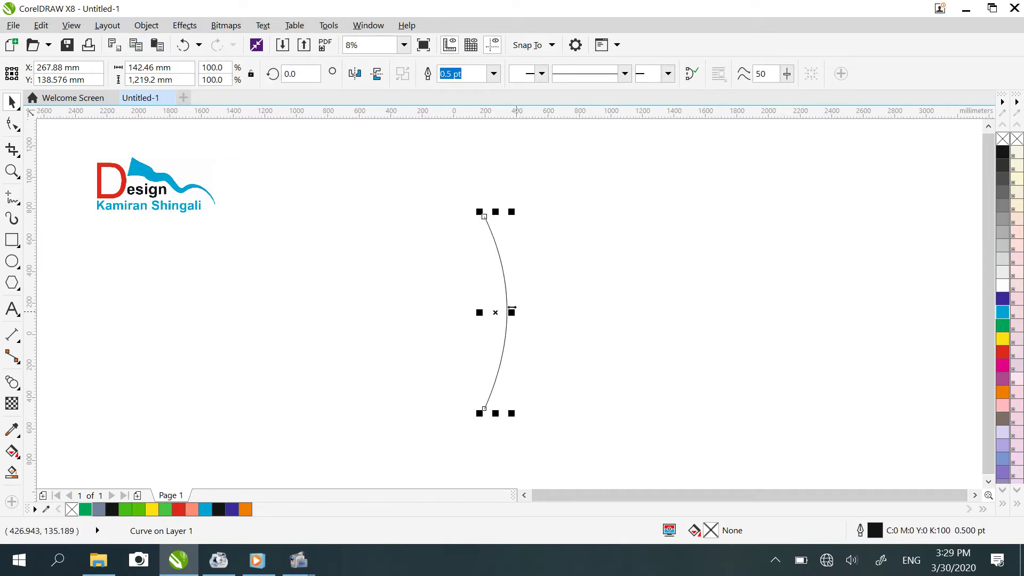
pyautogui.moveTo(483, 307)
pyautogui.mouseDown()
pyautogui.moveTo(424, 310)
pyautogui.moveTo(498, 309)
pyautogui.mouseUp()
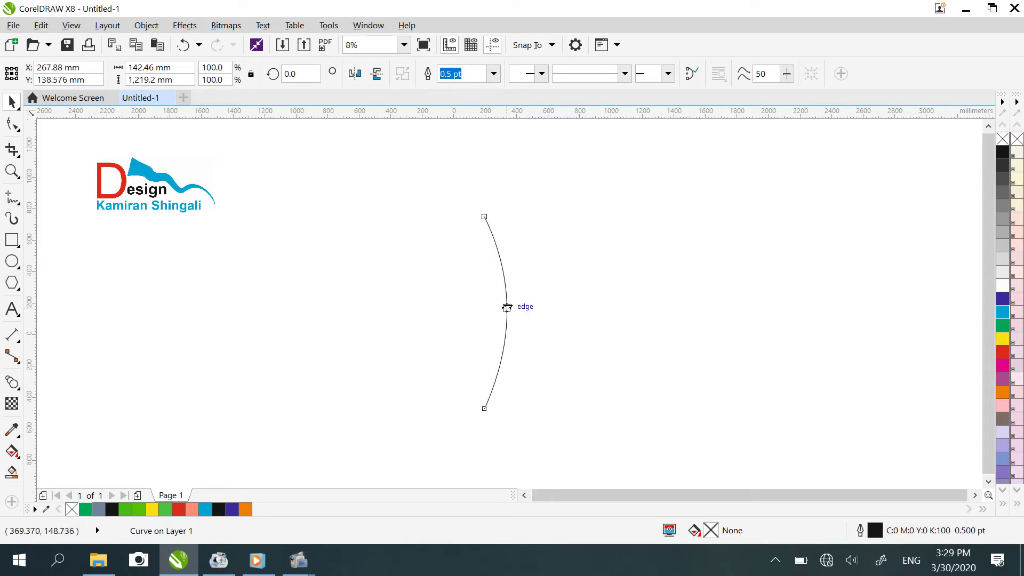
pyautogui.click(506, 306)
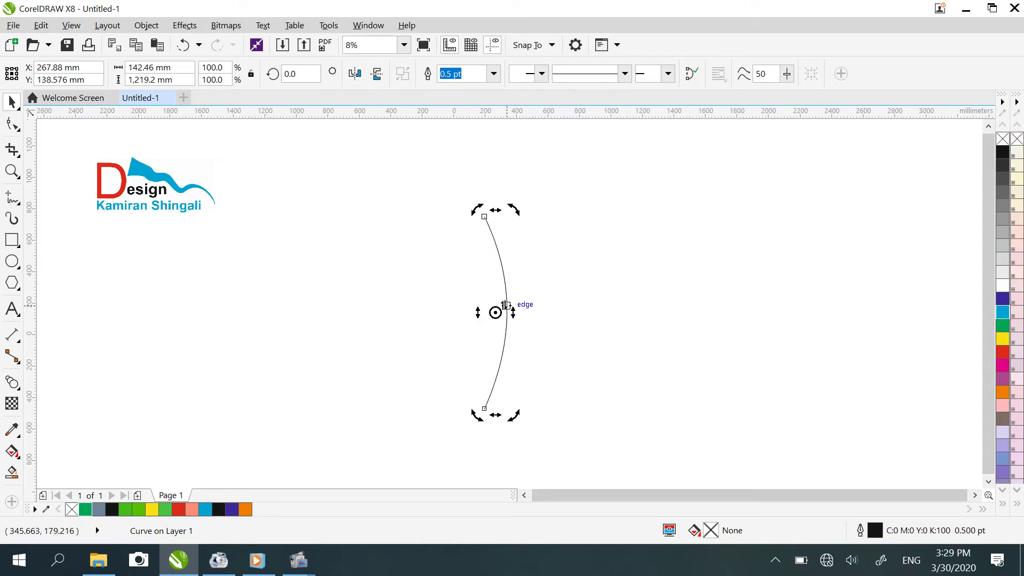
pyautogui.click(365, 262)
pyautogui.click(507, 313)
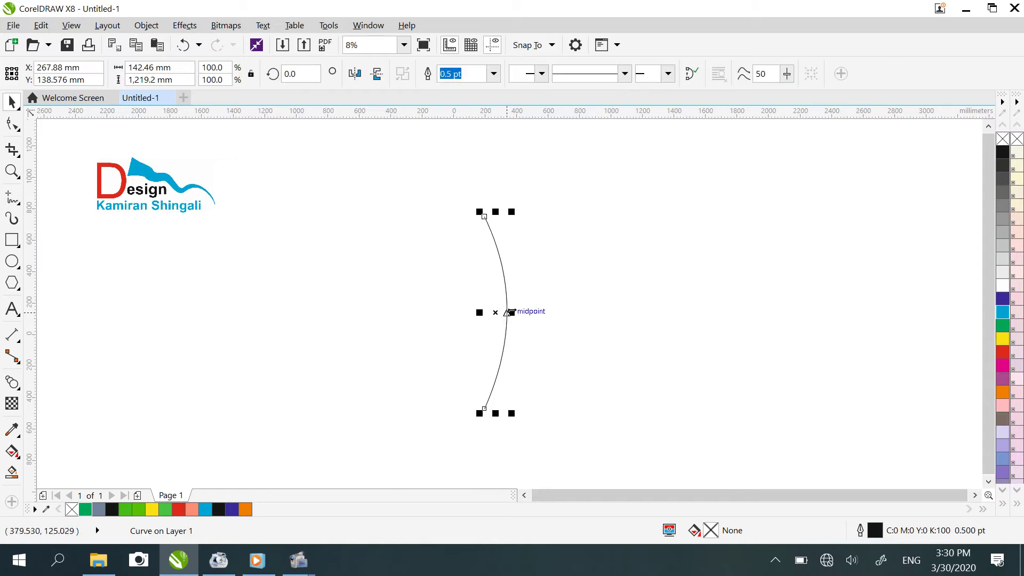
pyautogui.moveTo(507, 312); pyautogui.dragTo(464, 310)
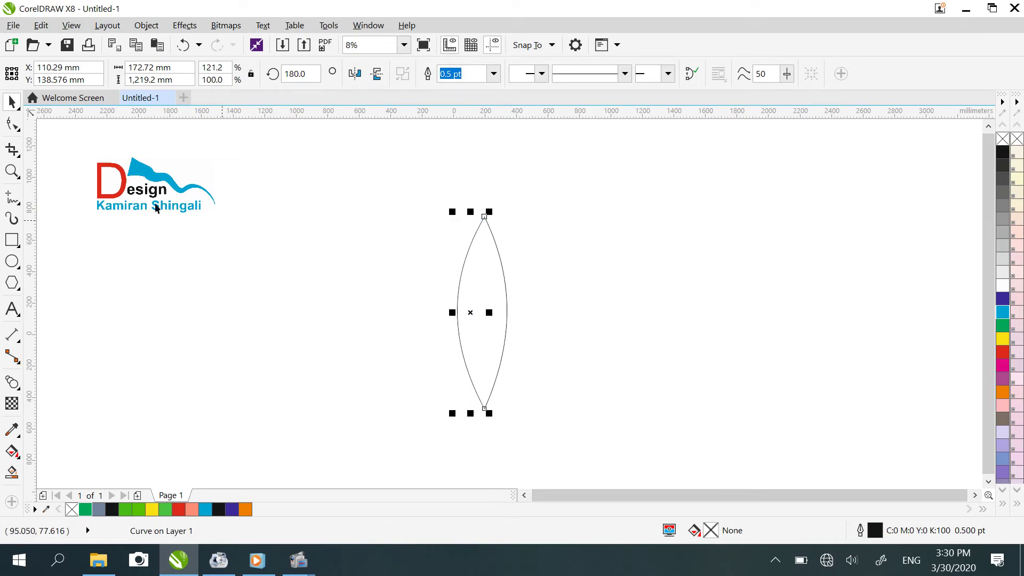
# Step: Draw a straight freehand line from the leaf's top tip to its bottom tip, snapping to both end nodes
pyautogui.click(17, 202)
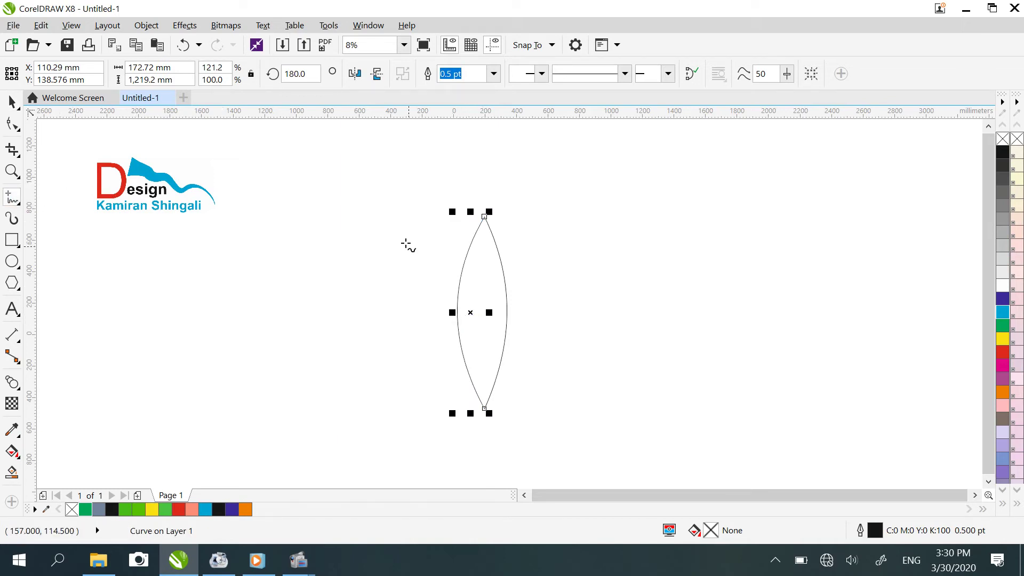
pyautogui.click(484, 216)
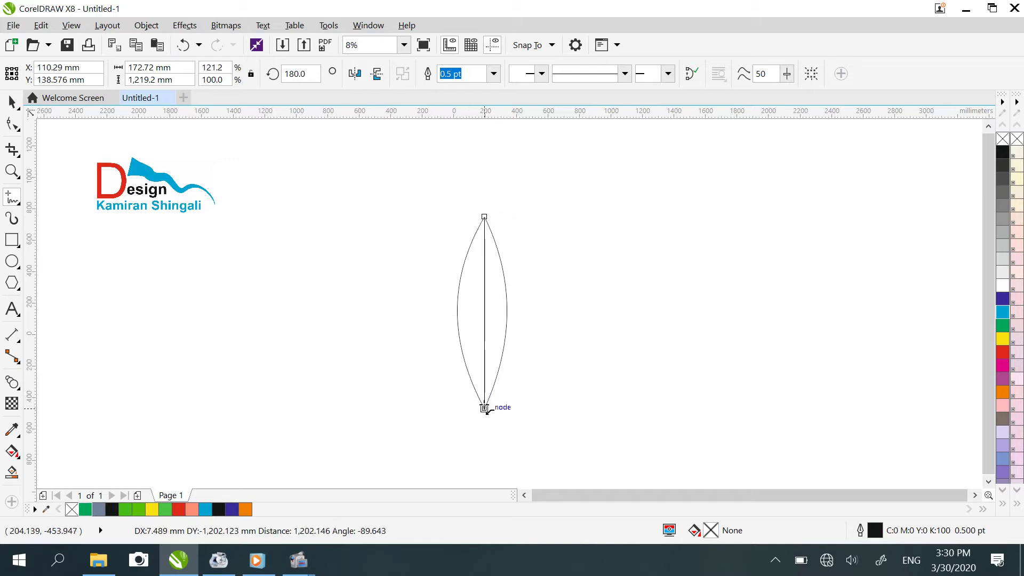
pyautogui.click(484, 406)
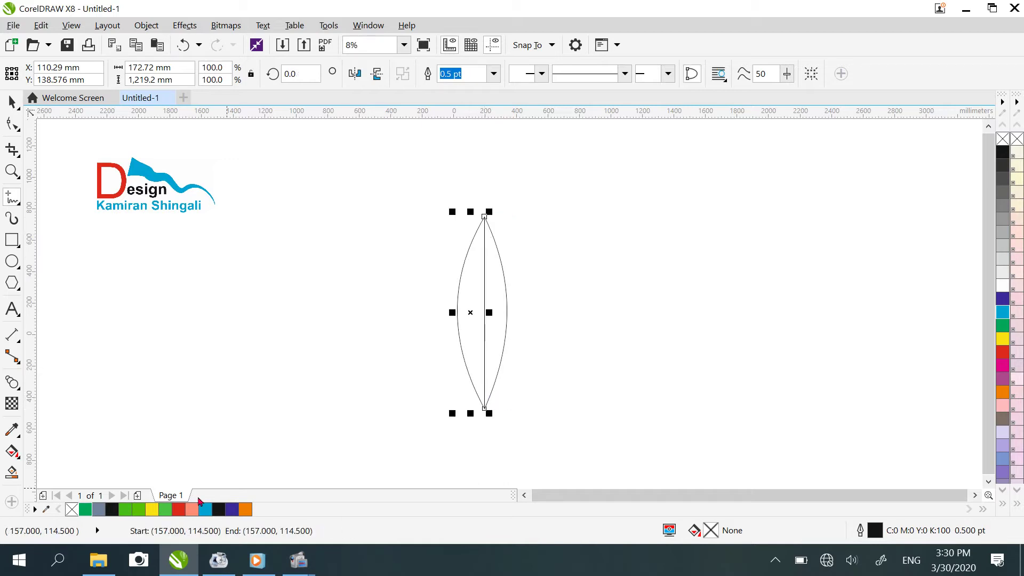
# Step: Smart-fill both leaf halves and colour the left one light green (C73 M0 Y97 K0) and the right one Green
pyautogui.click(12, 473)
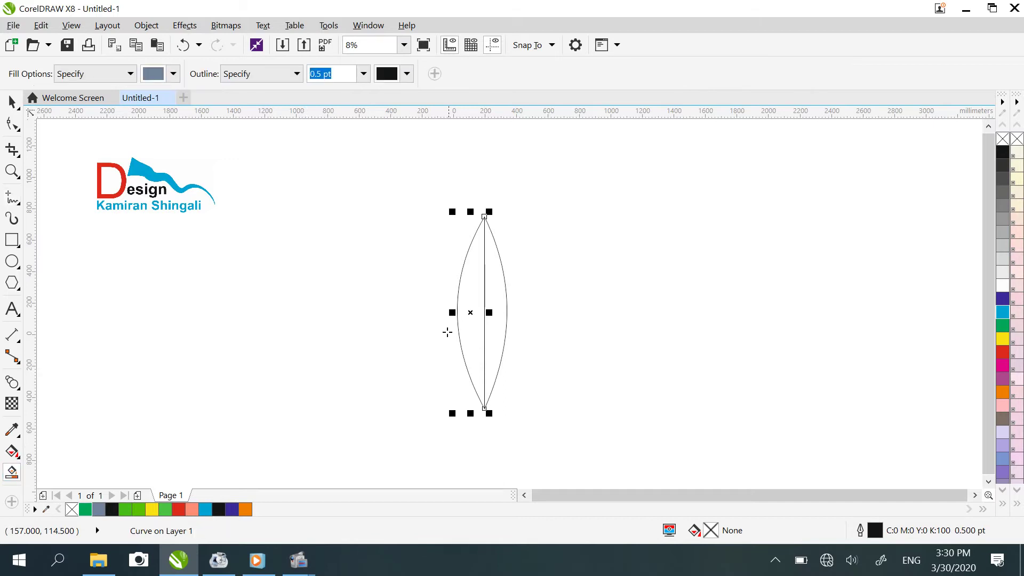
pyautogui.click(462, 299)
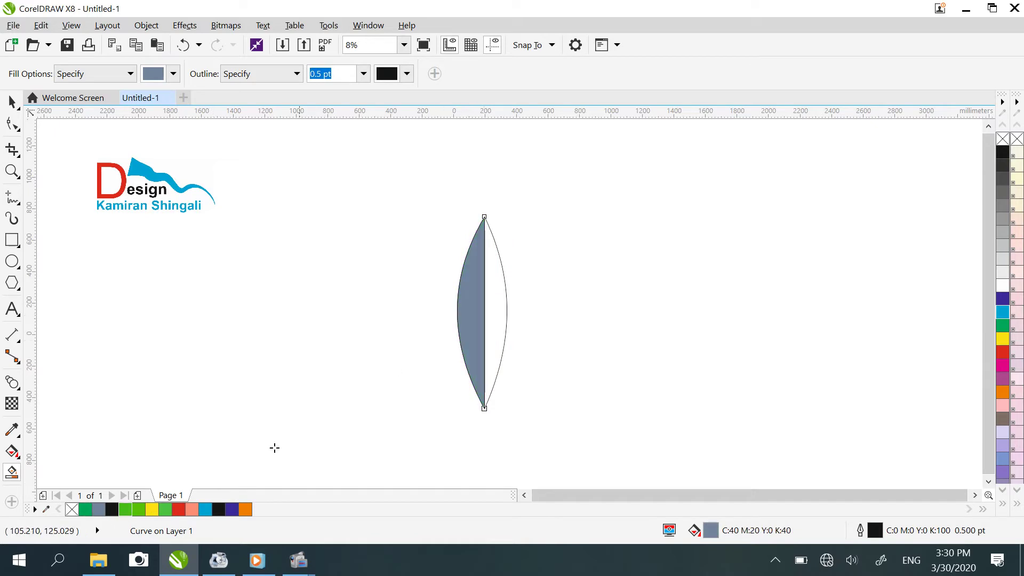
pyautogui.click(496, 307)
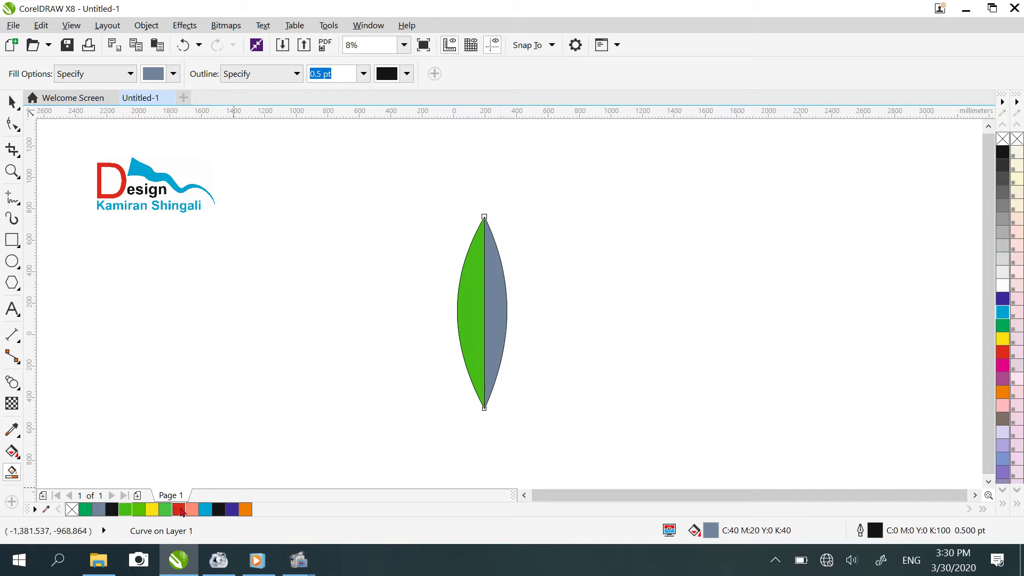
pyautogui.click(83, 507)
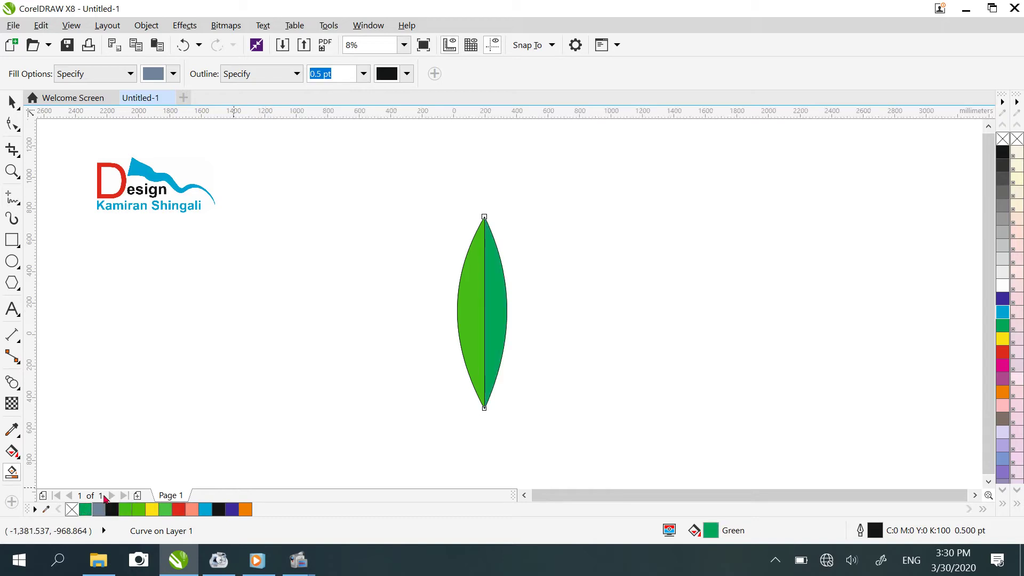
# Step: Select all the leaf's objects together and set their outline width to None
pyautogui.scroll(2, 472, 302)
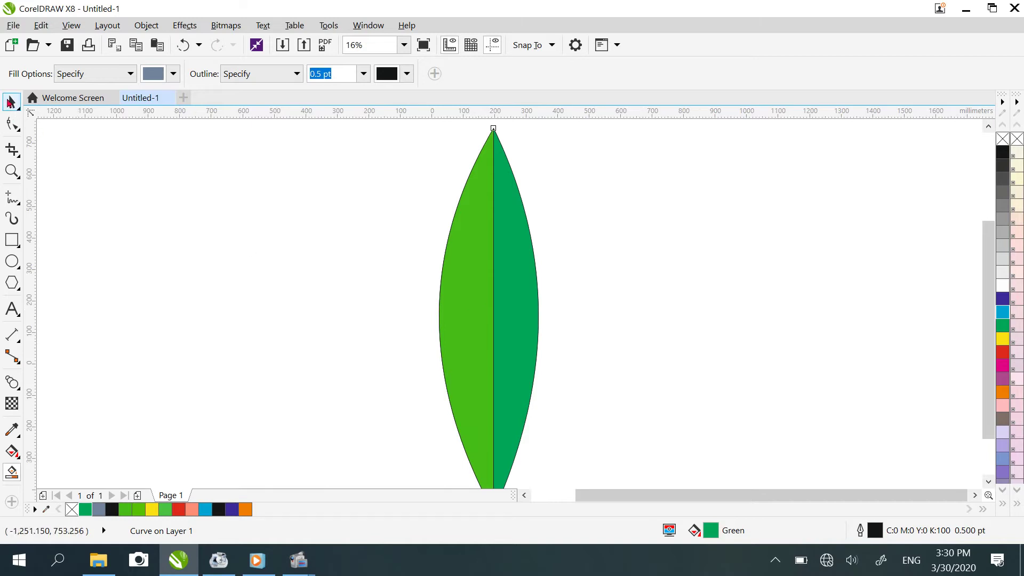
pyautogui.click(11, 102)
pyautogui.scroll(-1, 512, 235)
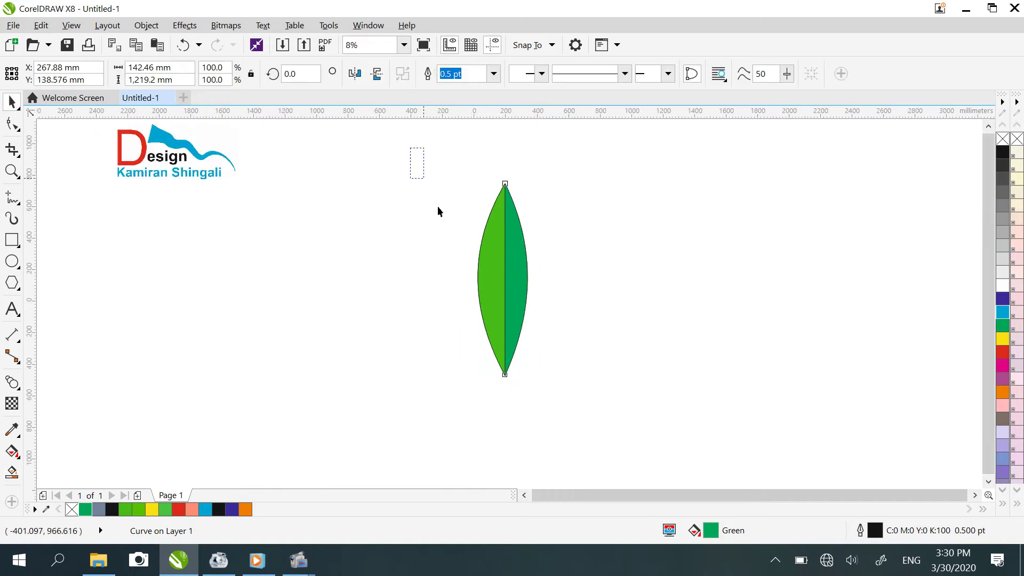
pyautogui.moveTo(437, 212); pyautogui.dragTo(609, 375)
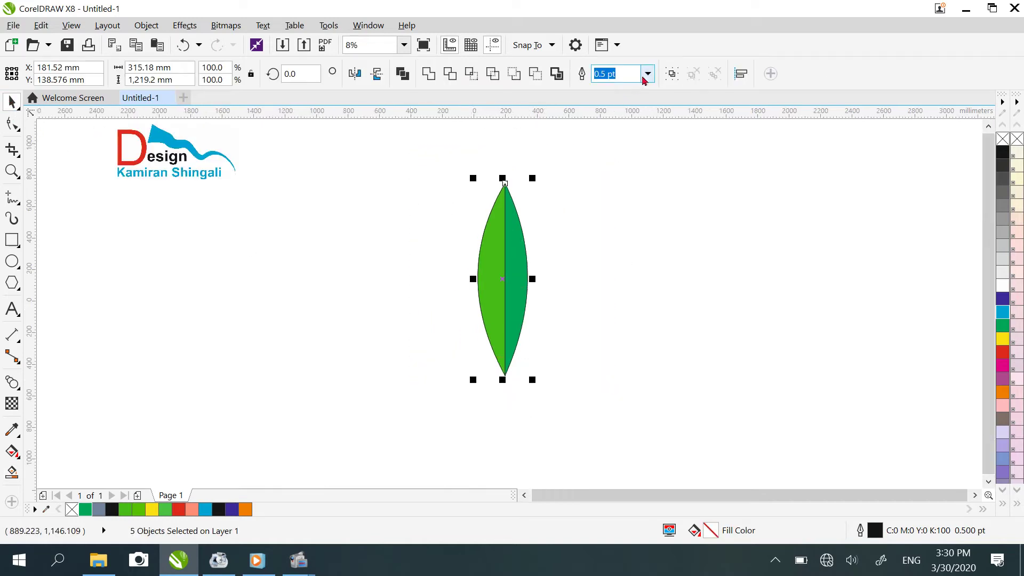
pyautogui.click(644, 78)
pyautogui.click(631, 90)
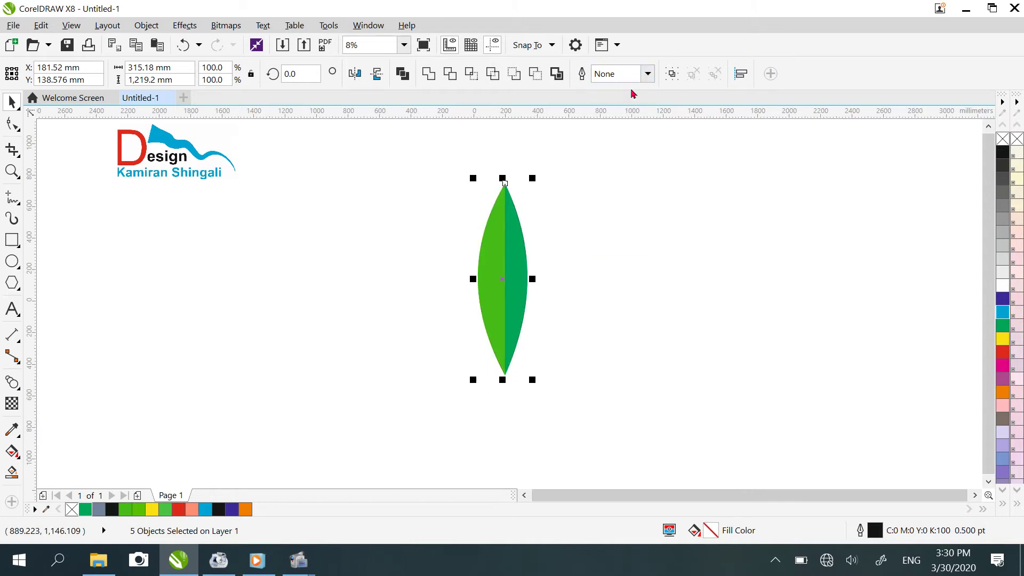
pyautogui.click(630, 279)
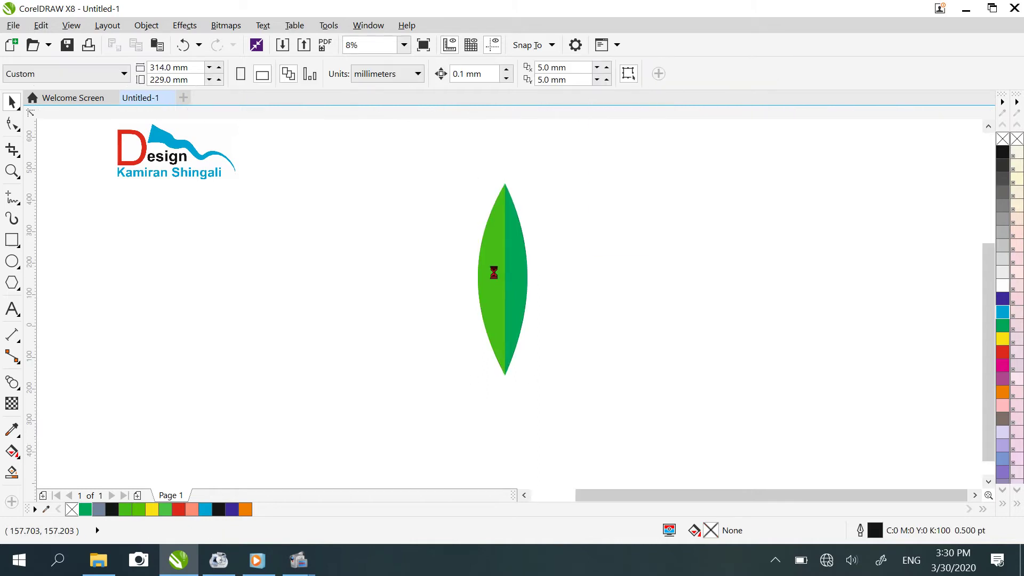
# Step: Move the light green and dark green halves away from the leaf's centre, and undo both moves
pyautogui.scroll(2, 496, 280)
pyautogui.scroll(-2, 494, 282)
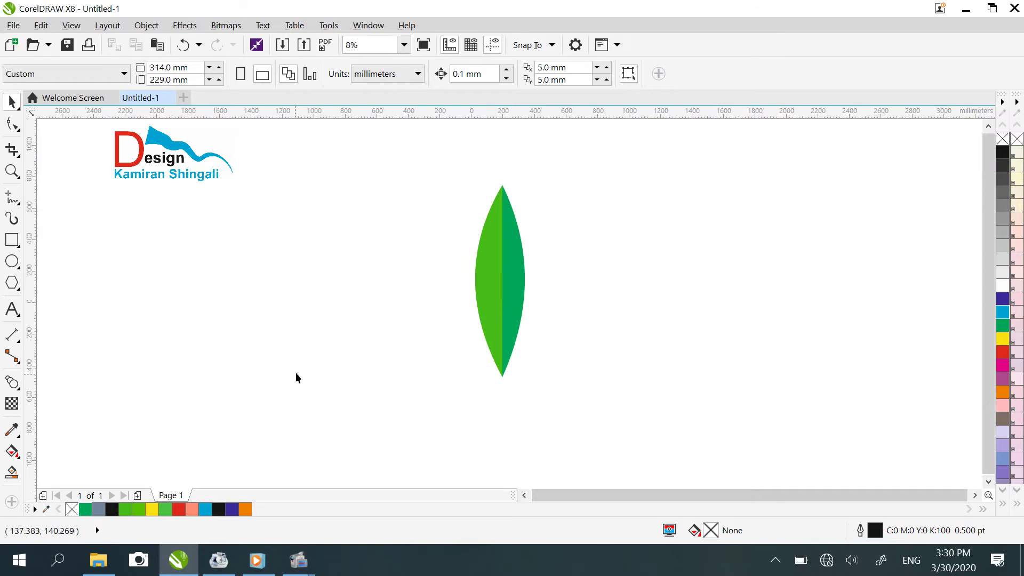
pyautogui.click(481, 286)
pyautogui.moveTo(482, 286); pyautogui.dragTo(415, 283)
pyautogui.moveTo(522, 276); pyautogui.dragTo(560, 279)
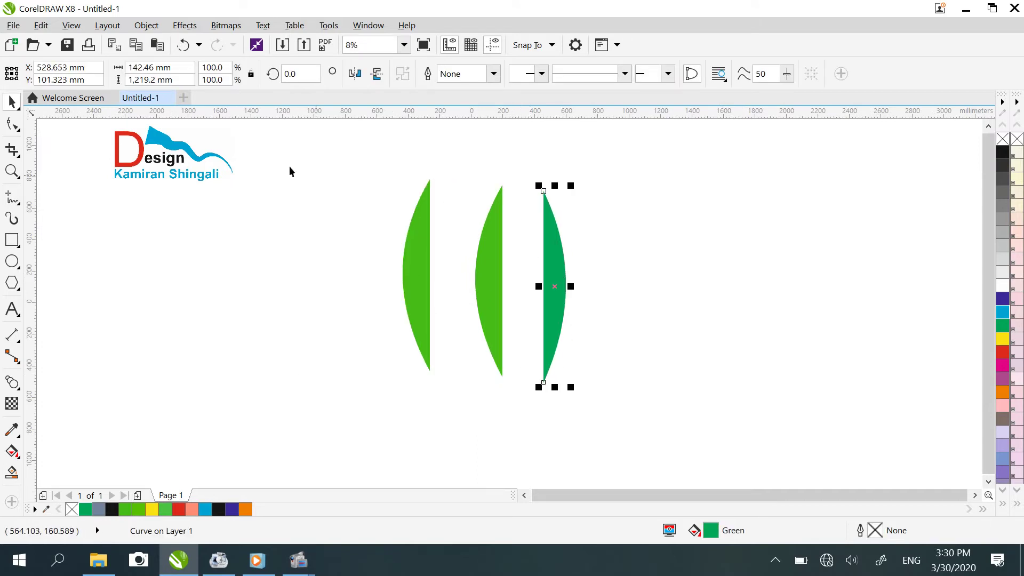
pyautogui.click(183, 45)
pyautogui.click(183, 44)
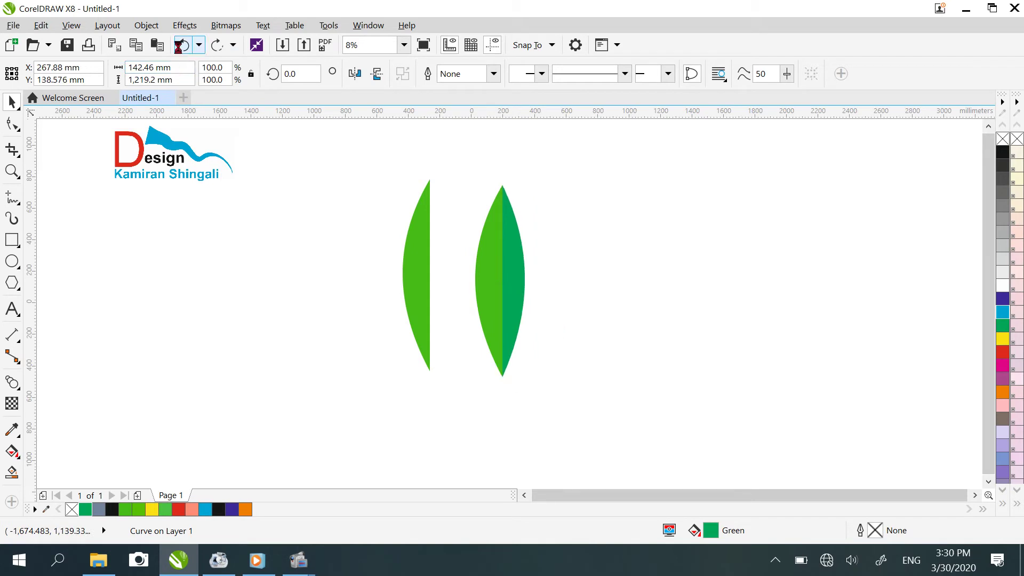
pyautogui.click(397, 307)
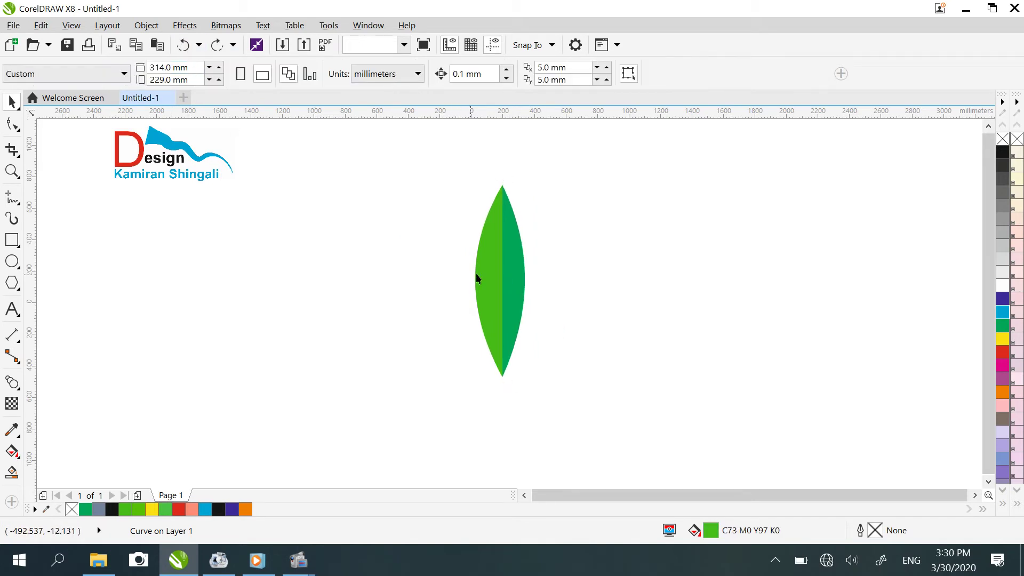
# Step: Apply a linear fountain fill to the leaf's left half, running upward from its lower part to above the top tip
pyautogui.click(485, 276)
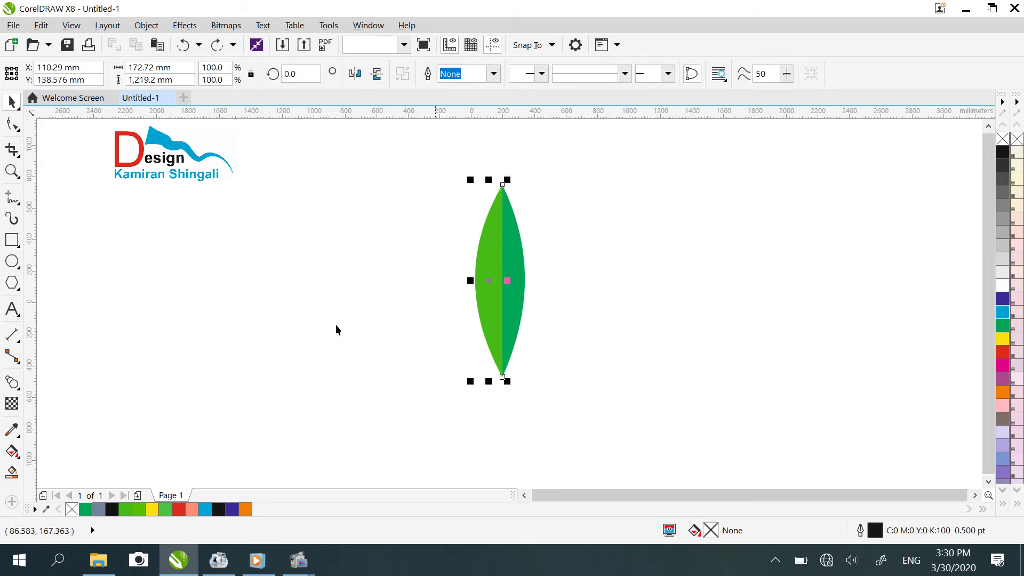
pyautogui.click(12, 452)
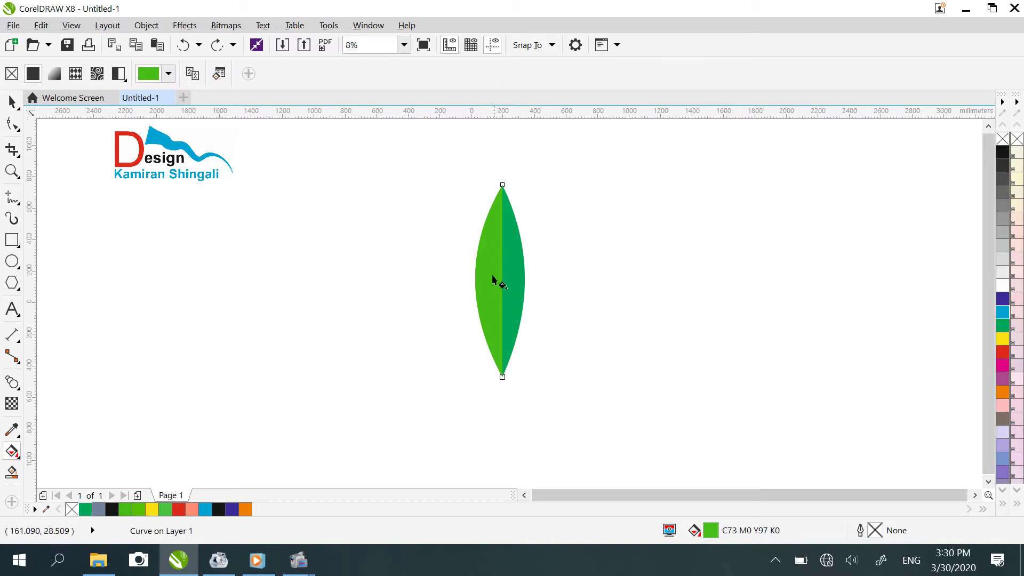
pyautogui.moveTo(490, 323); pyautogui.dragTo(492, 147)
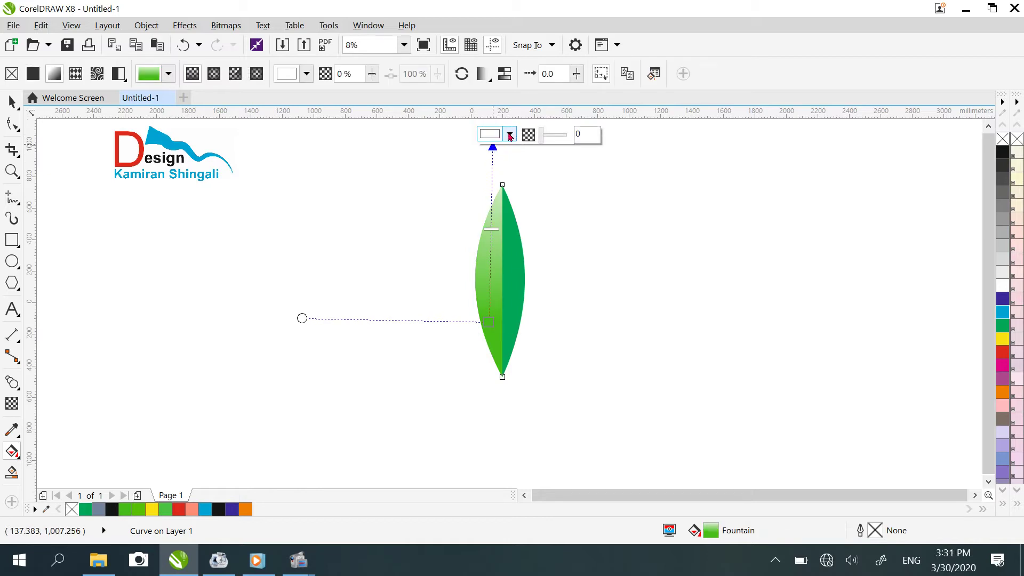
# Step: Set the left half's upper gradient colour to lime #C2FF0A and move the gradient midpoint down towards the darker end
pyautogui.click(510, 136)
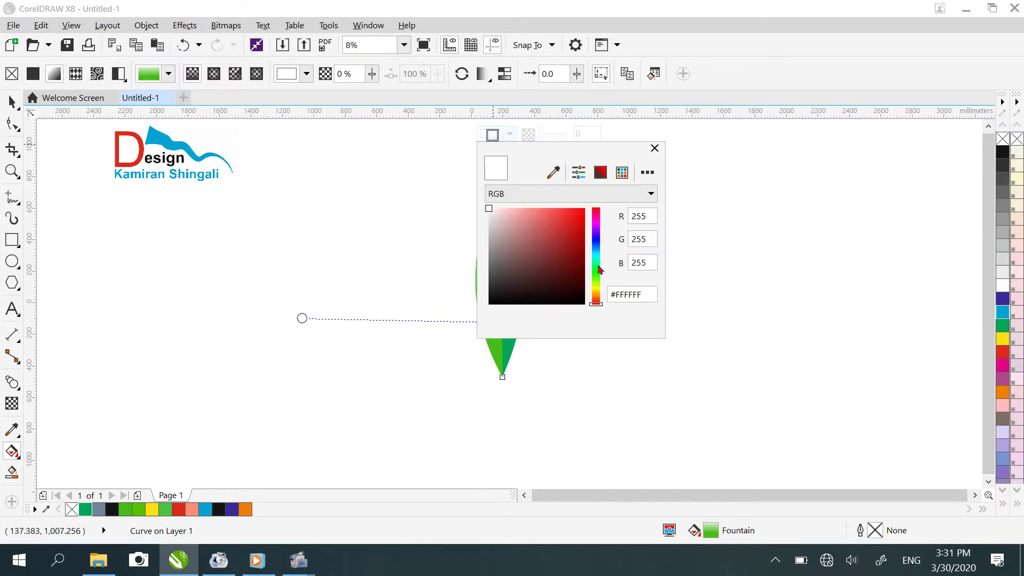
pyautogui.click(596, 284)
pyautogui.click(581, 211)
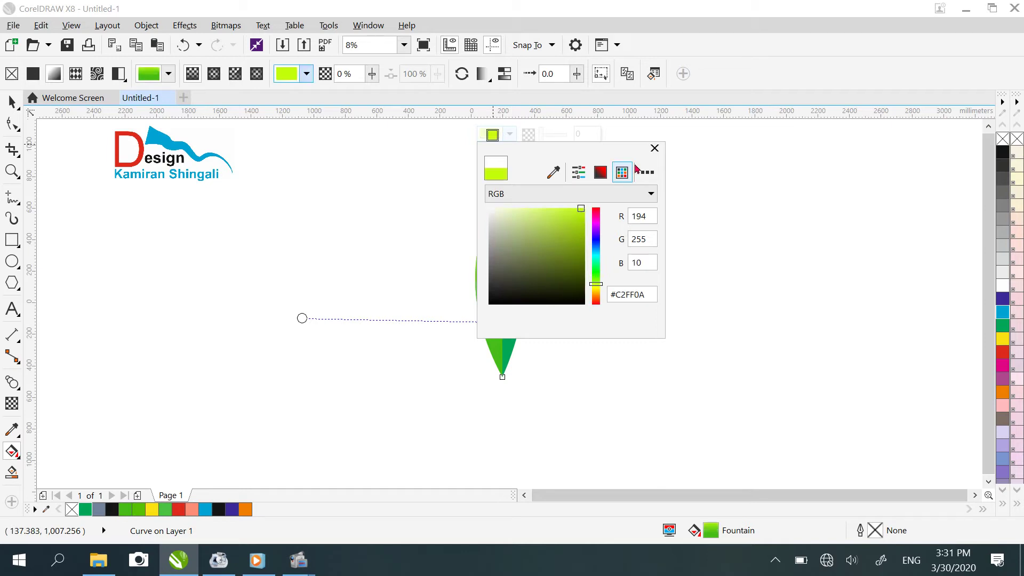
pyautogui.click(654, 149)
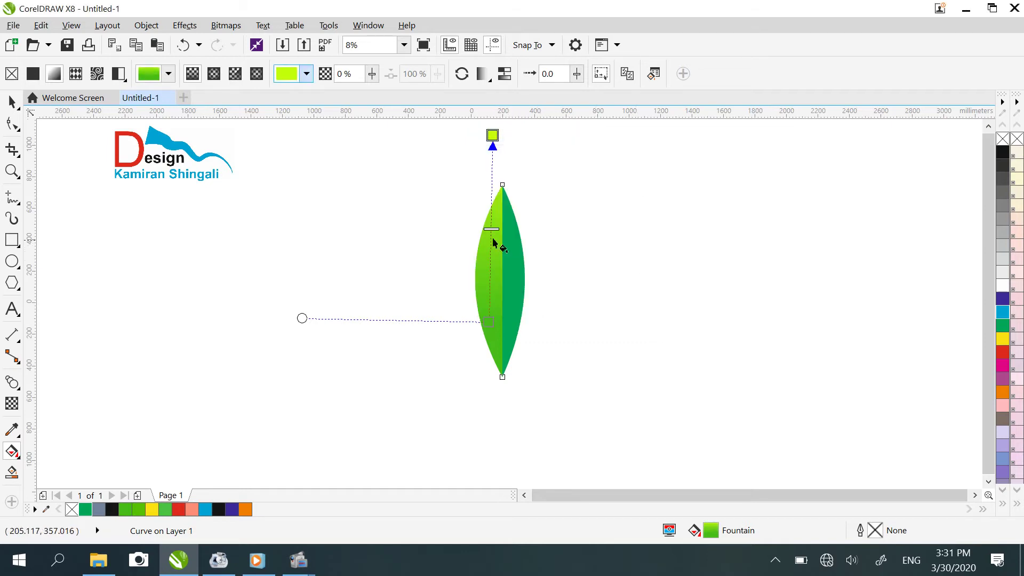
pyautogui.moveTo(490, 266); pyautogui.dragTo(490, 268)
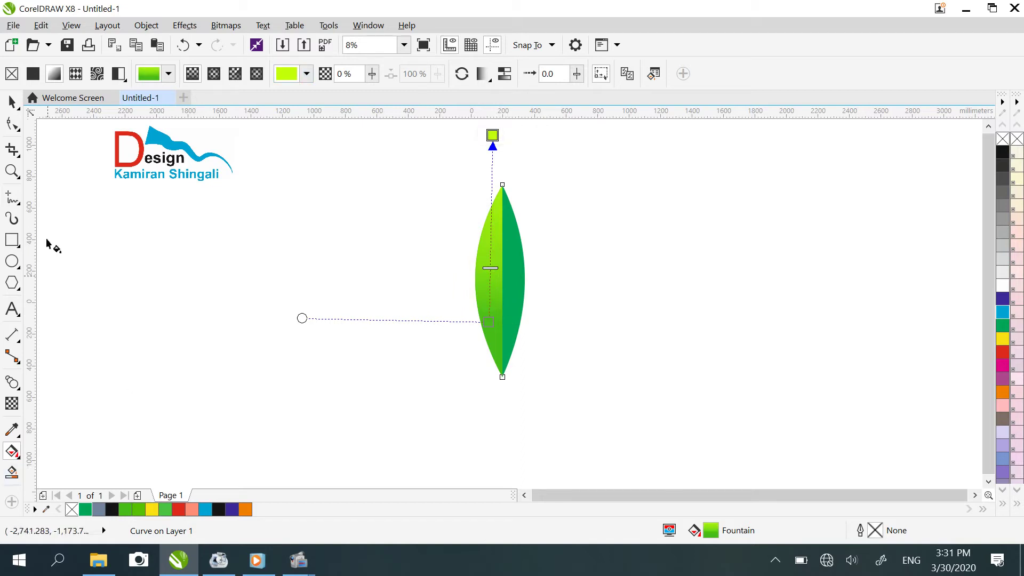
pyautogui.click(12, 102)
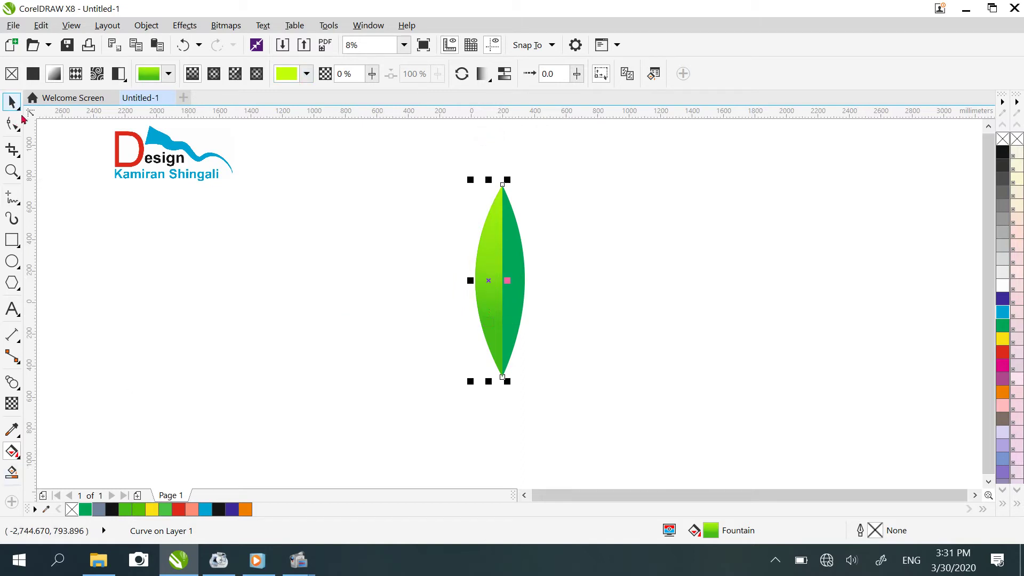
# Step: Apply a linear fountain fill to the leaf's right half, running downward from its upper part to below the bottom tip
pyautogui.click(522, 285)
pyautogui.click(12, 451)
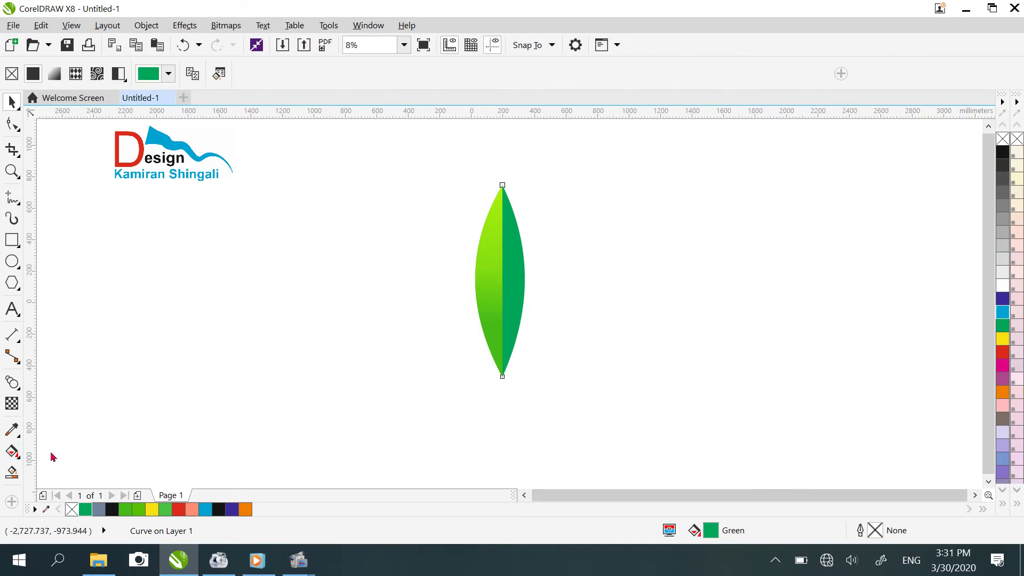
pyautogui.moveTo(516, 248); pyautogui.dragTo(516, 430)
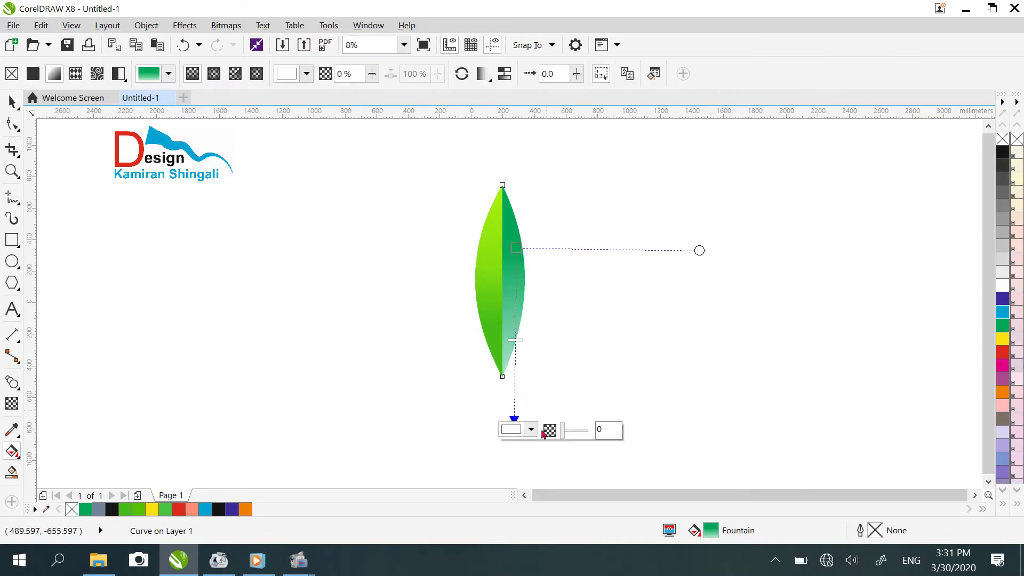
# Step: Set the right half's lower gradient colour to yellow and move the gradient midpoint up towards the green end
pyautogui.click(531, 431)
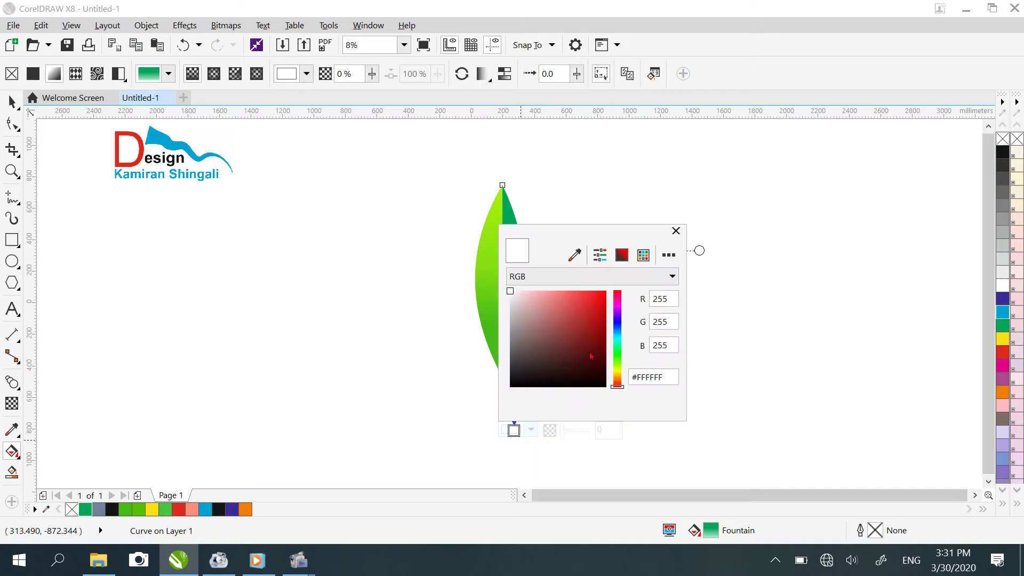
pyautogui.click(617, 371)
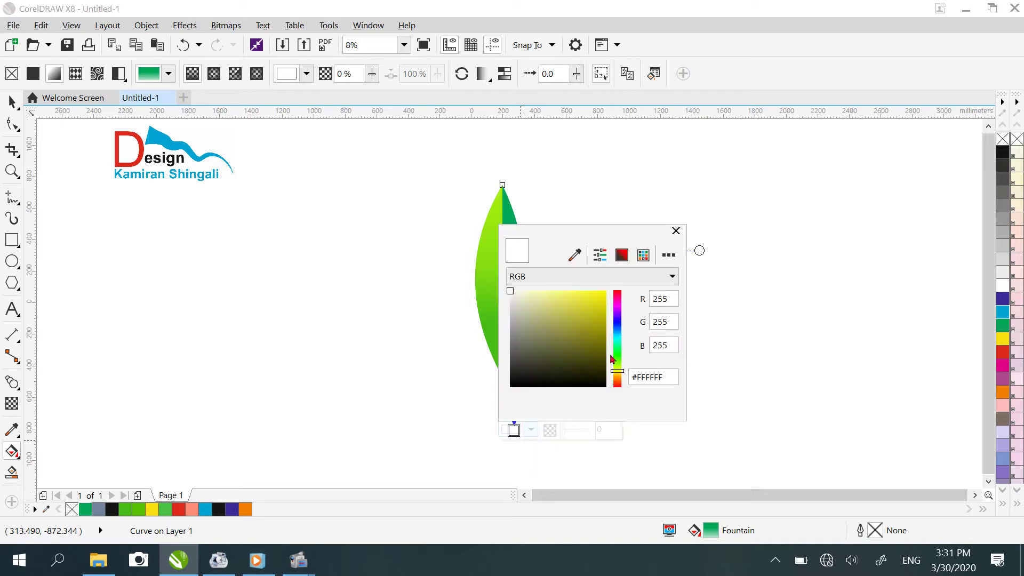
pyautogui.click(599, 302)
pyautogui.click(676, 230)
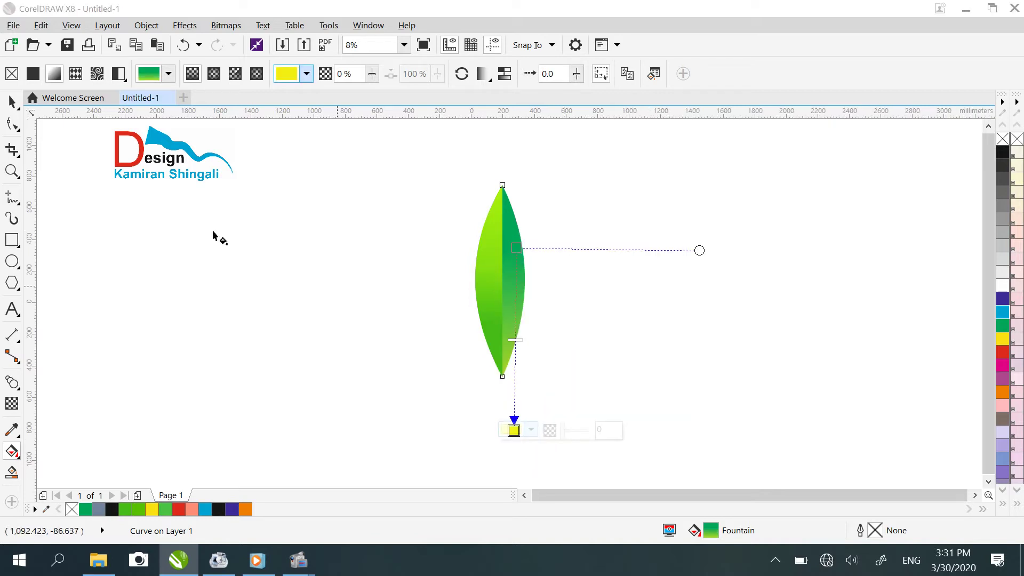
pyautogui.click(515, 329)
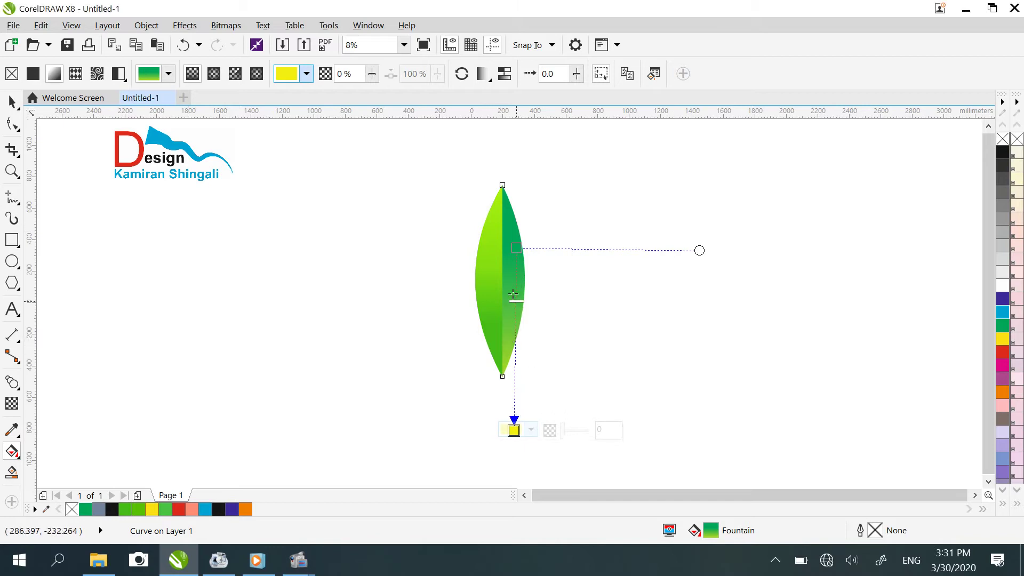
pyautogui.moveTo(515, 301); pyautogui.dragTo(516, 288)
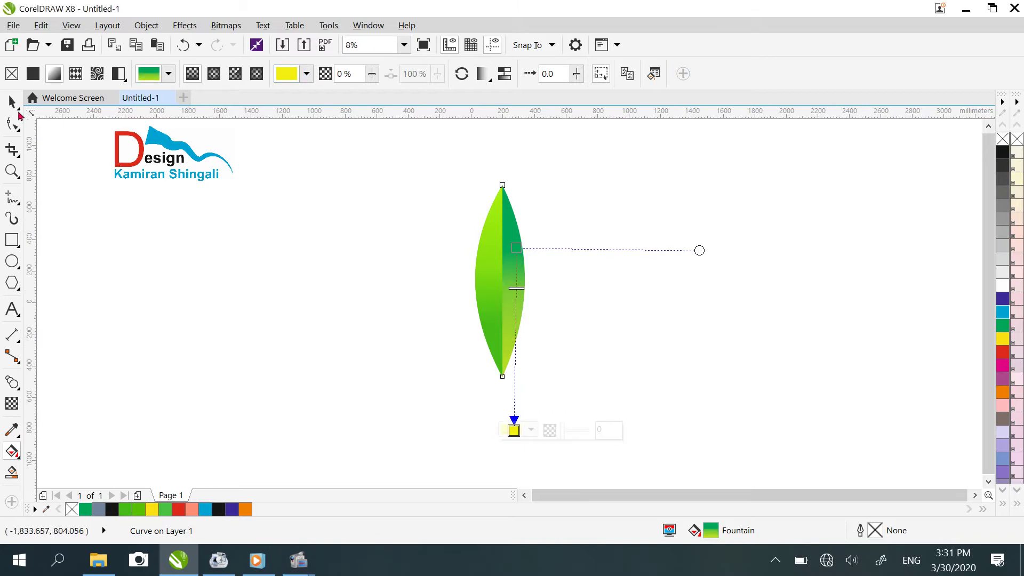
pyautogui.click(13, 102)
pyautogui.press('Escape')
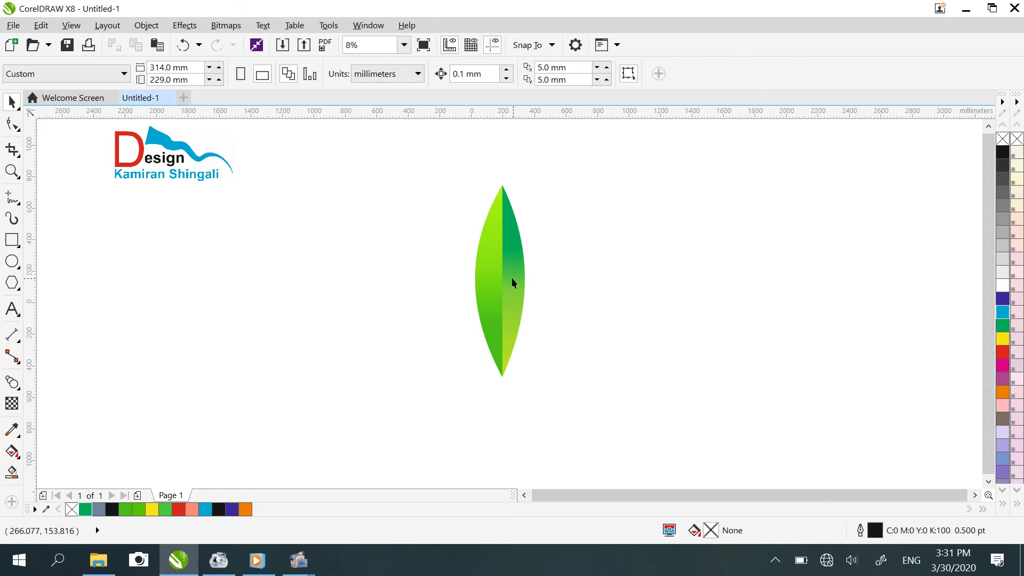
# Step: Group all the objects that make up the leaf
pyautogui.scroll(1, 512, 282)
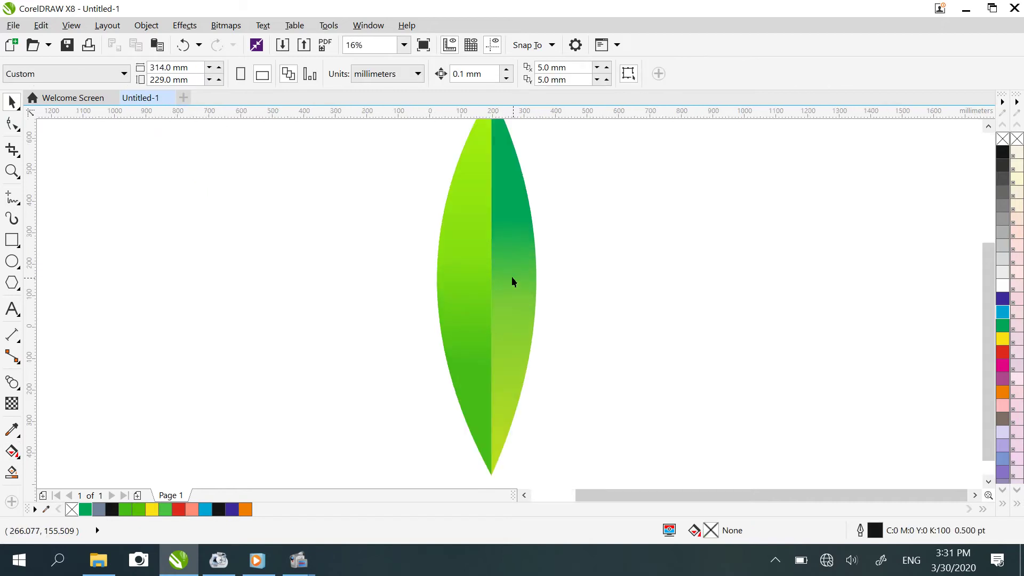
pyautogui.scroll(-1, 513, 282)
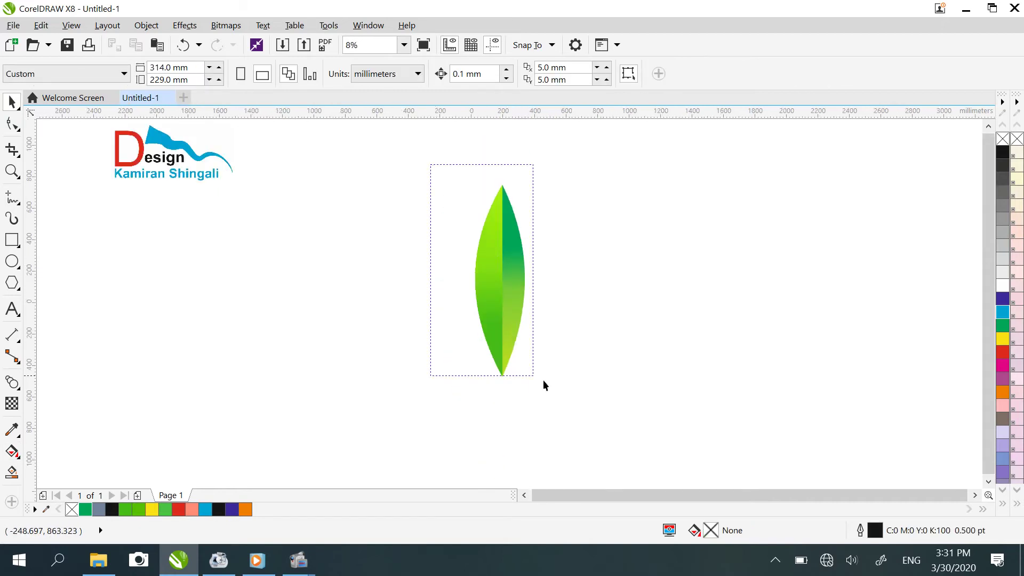
pyautogui.moveTo(543, 380); pyautogui.dragTo(558, 380)
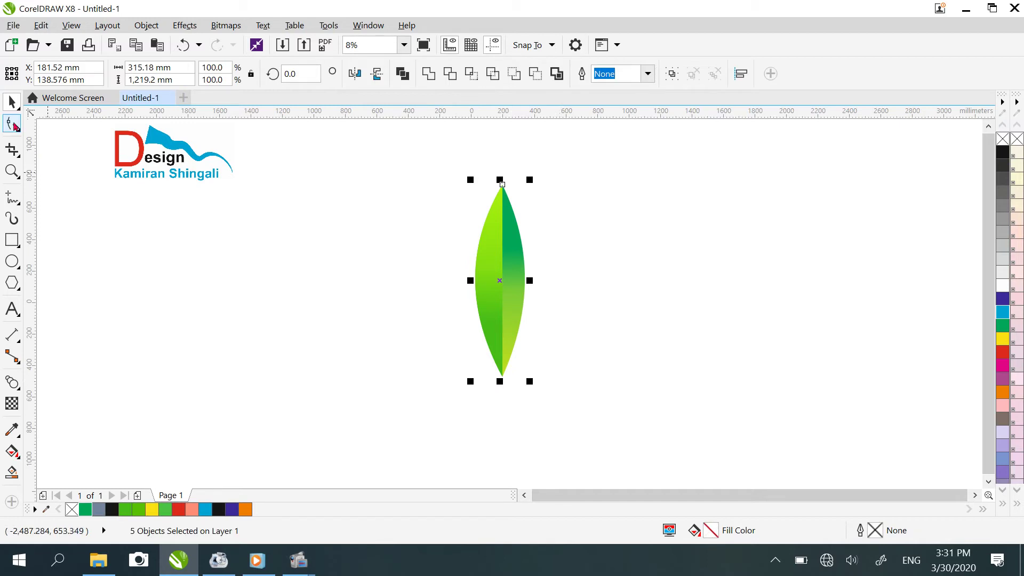
pyautogui.rightClick(492, 244)
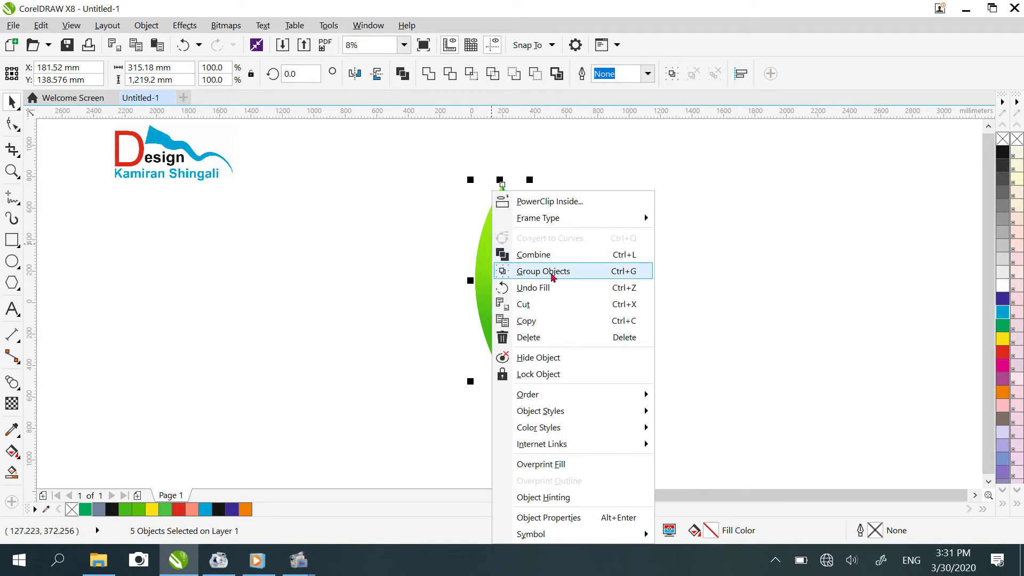
pyautogui.click(560, 273)
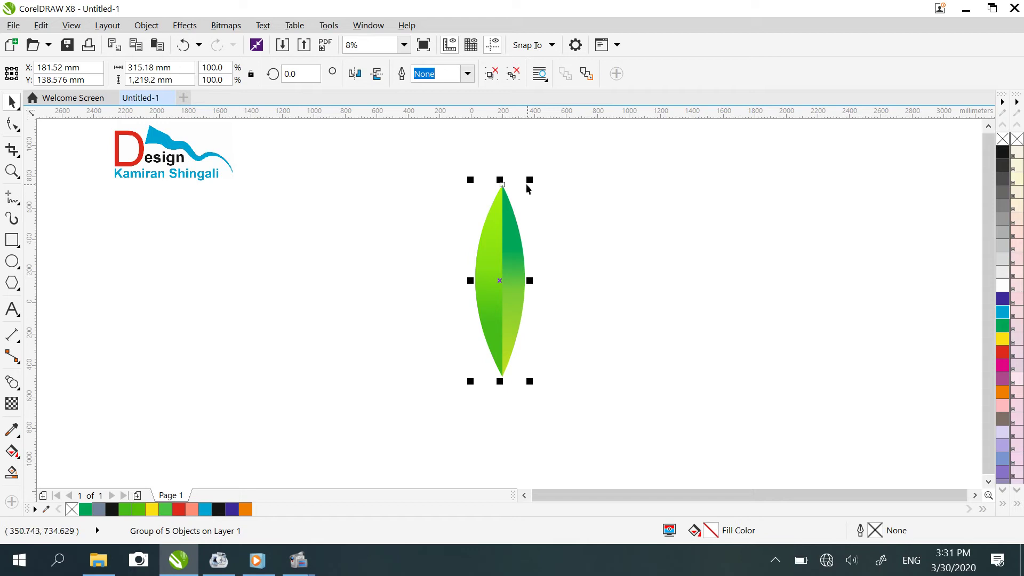
# Step: Scale the grouped leaf to 47.5% and rotate it by about 52° so it leans to the left
pyautogui.moveTo(529, 180)
pyautogui.mouseDown()
pyautogui.moveTo(508, 279)
pyautogui.moveTo(464, 274)
pyautogui.moveTo(450, 317)
pyautogui.mouseUp()
pyautogui.click(487, 325)
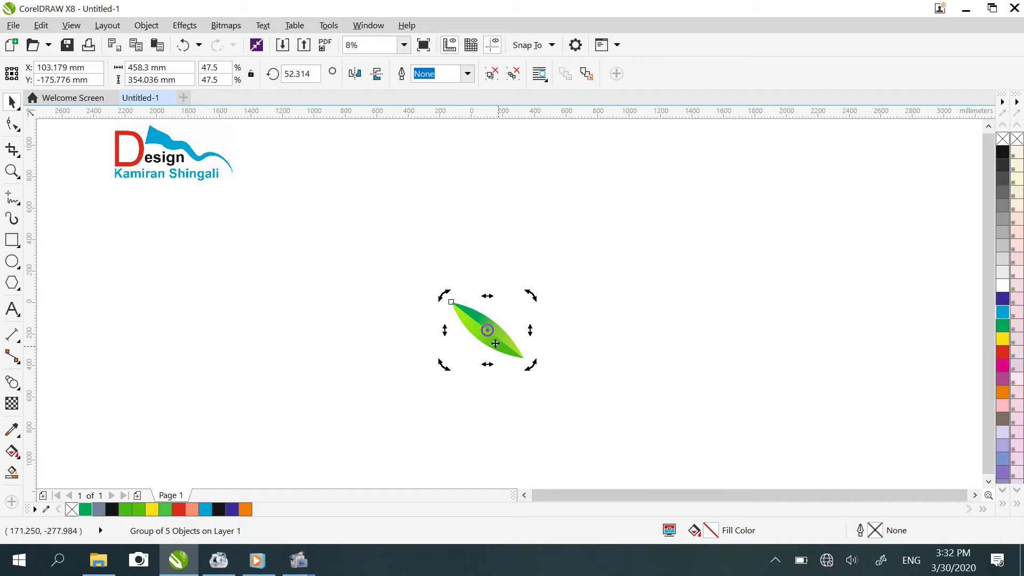
# Step: Move the leaf's rotation centre to its lower-right tip and rotate a copy to about 307°, forming a V-shaped pair
pyautogui.scroll(2, 496, 344)
pyautogui.scroll(2, 495, 341)
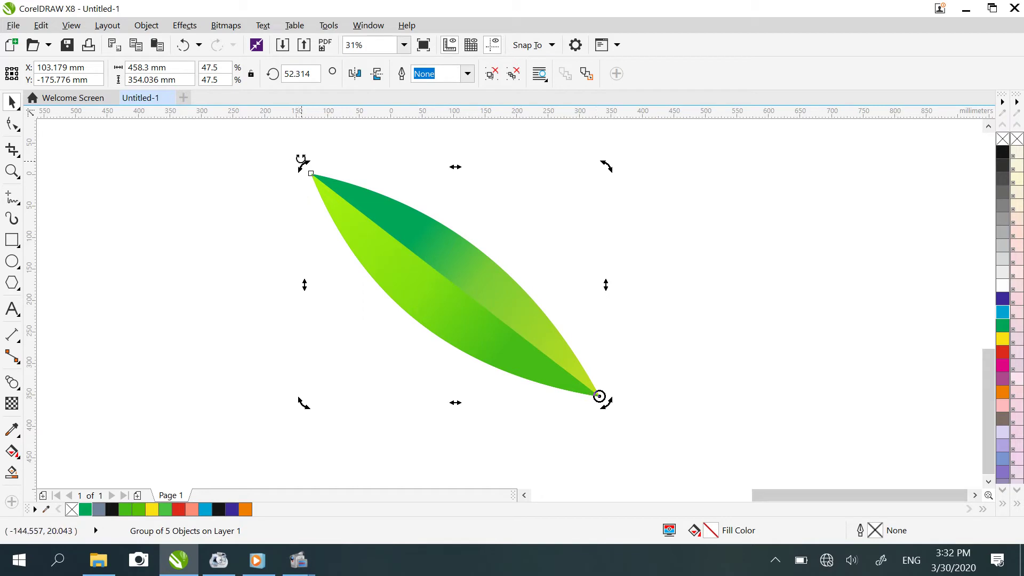
pyautogui.moveTo(300, 163); pyautogui.dragTo(715, 302)
pyautogui.scroll(-2, 561, 315)
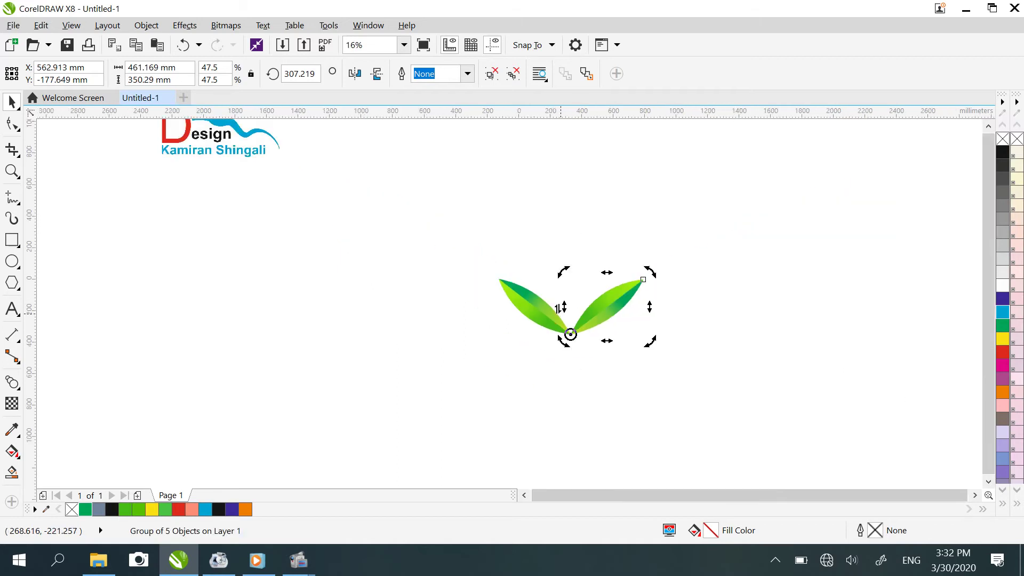
# Step: Group the two leaves and scale the pair to 49.5%
pyautogui.moveTo(447, 241); pyautogui.dragTo(693, 369)
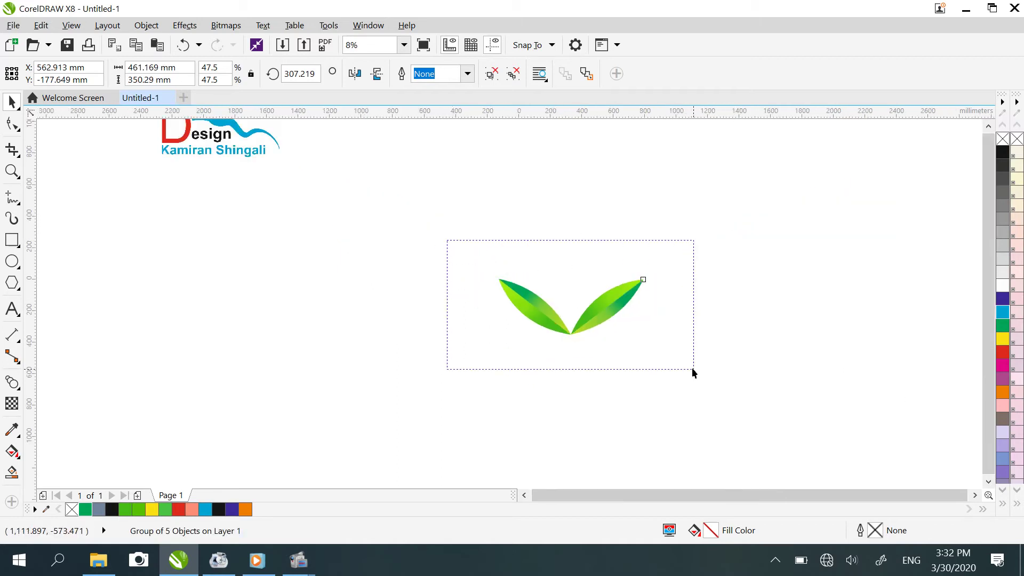
pyautogui.rightClick(619, 300)
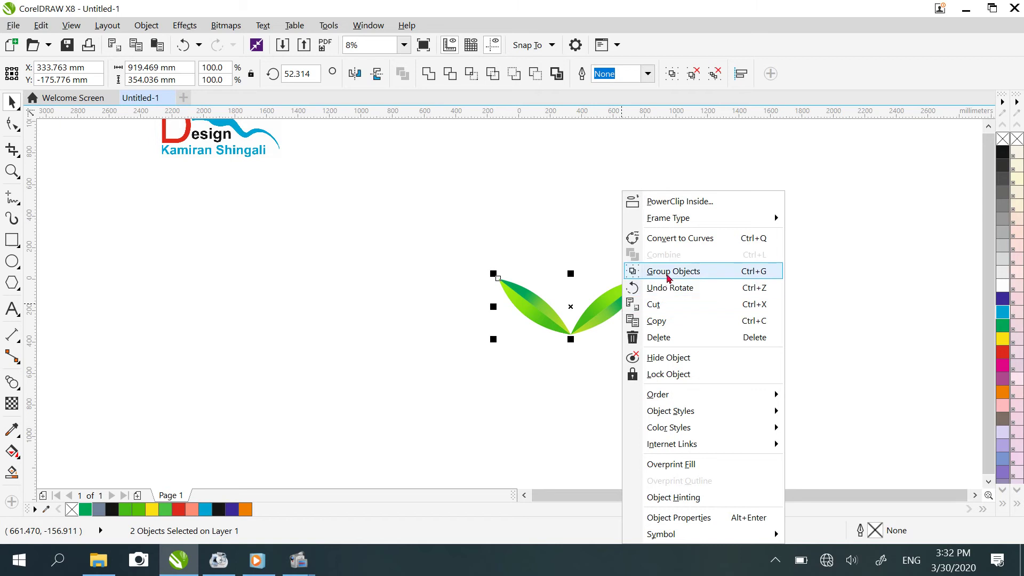
pyautogui.click(666, 272)
pyautogui.moveTo(645, 275); pyautogui.dragTo(603, 309)
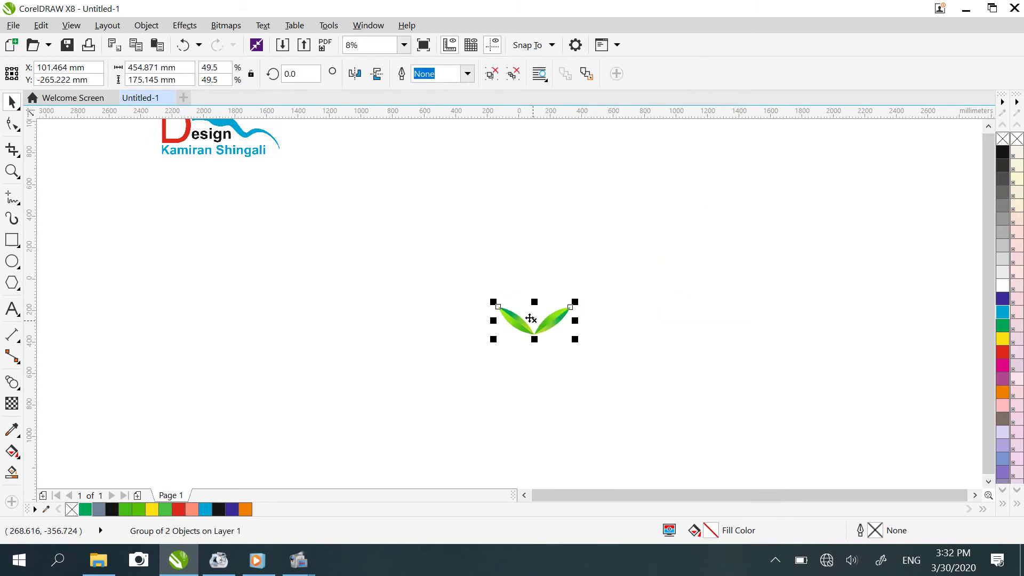
# Step: Move the leaf pair down and to the left, and place a copy scaled to 17% well above it
pyautogui.moveTo(533, 336); pyautogui.dragTo(439, 419)
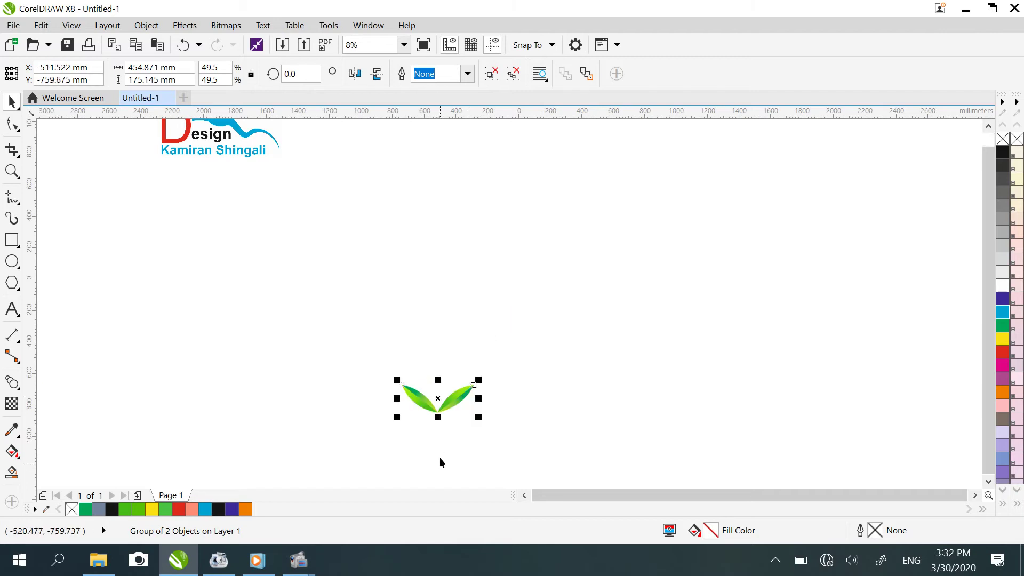
pyautogui.rightClick(454, 400)
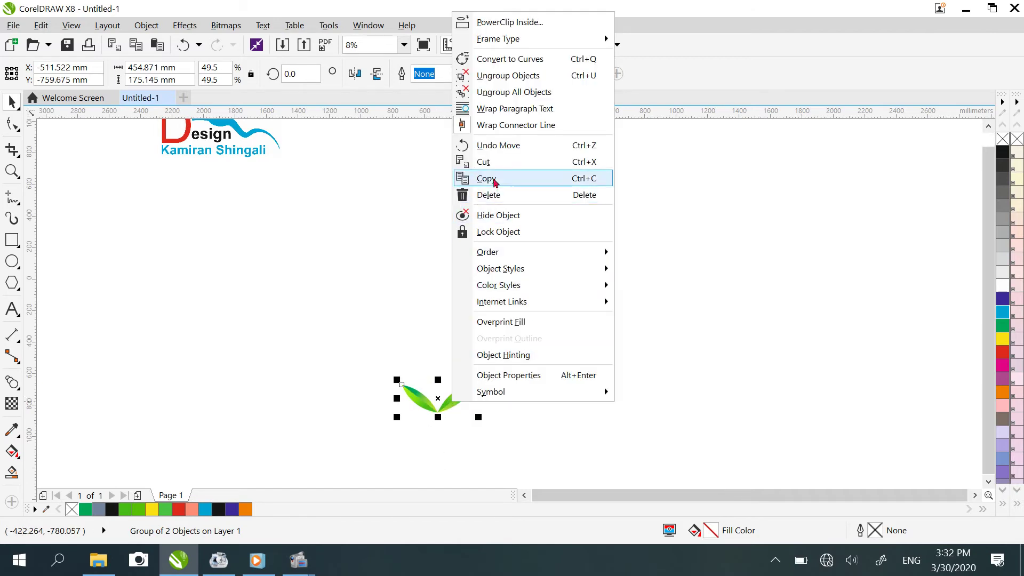
pyautogui.click(520, 178)
pyautogui.click(156, 45)
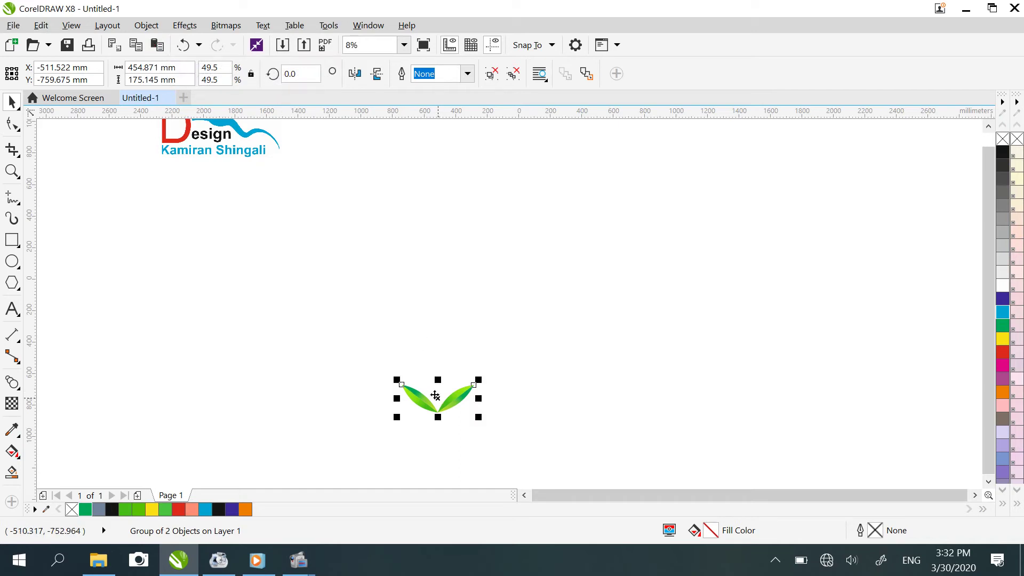
pyautogui.moveTo(437, 392); pyautogui.dragTo(441, 189)
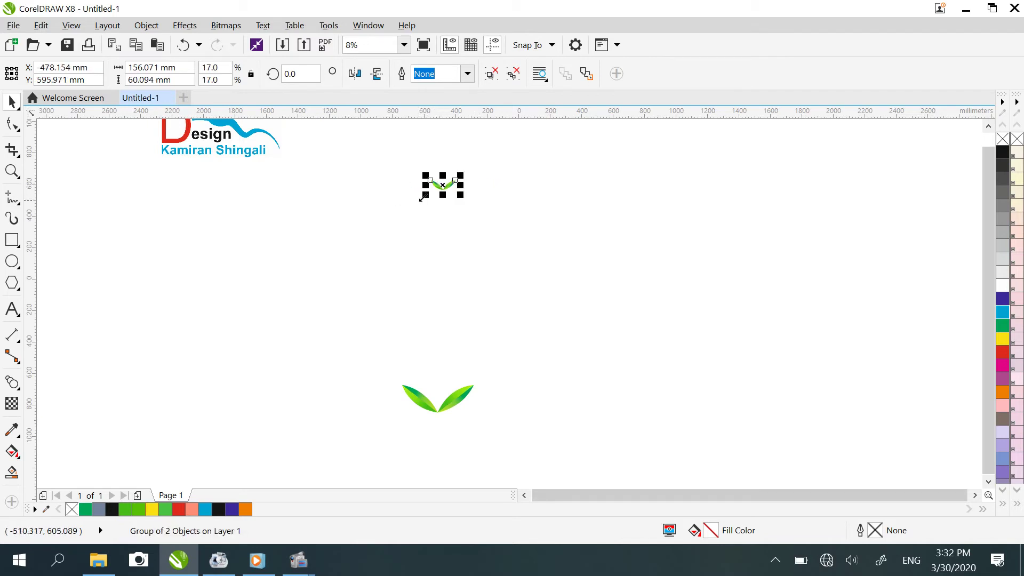
pyautogui.click(353, 210)
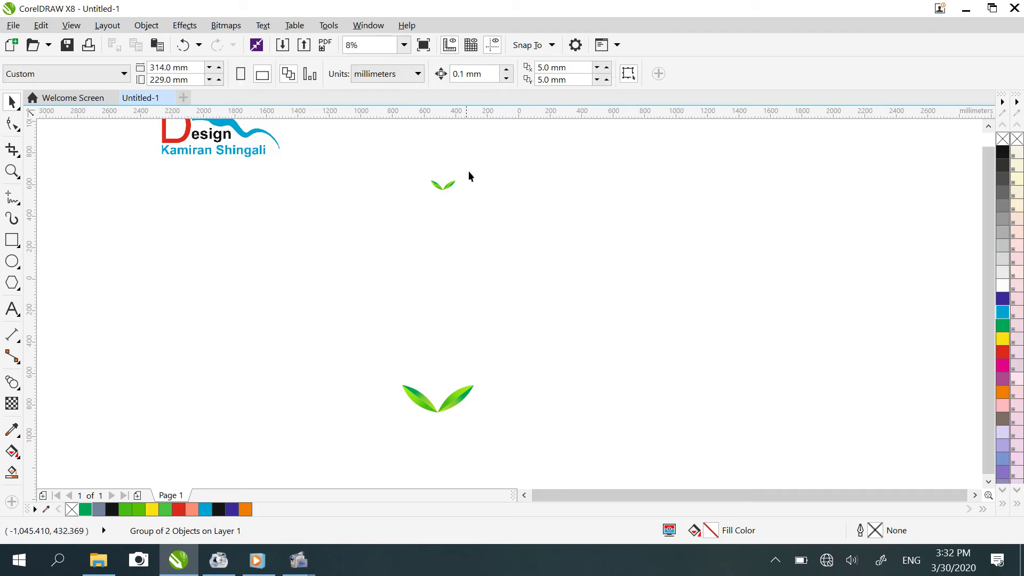
# Step: Move the large and small leaf pairs together to the left, next to the logo
pyautogui.moveTo(482, 155); pyautogui.dragTo(398, 453)
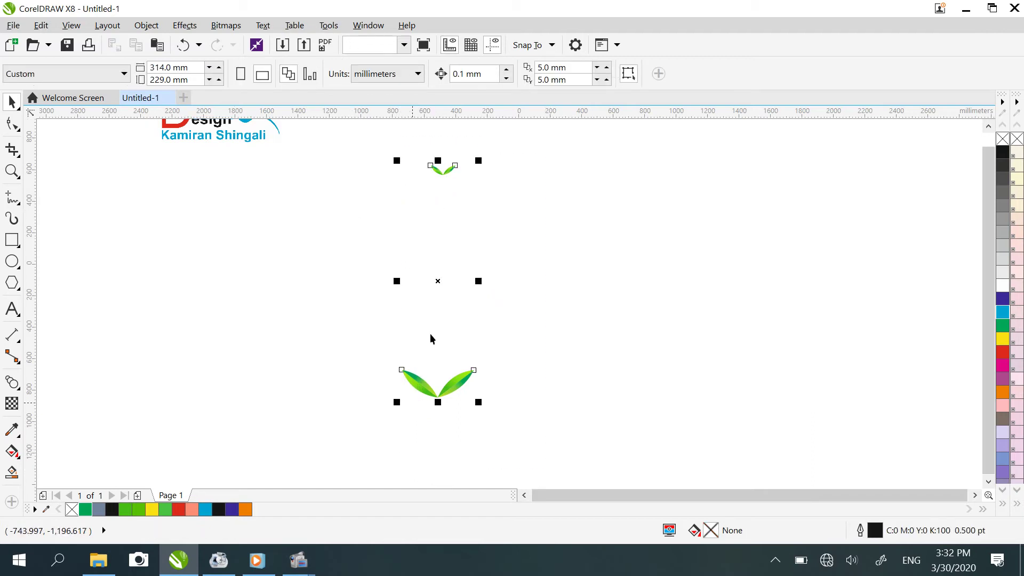
pyautogui.moveTo(434, 281); pyautogui.dragTo(364, 233)
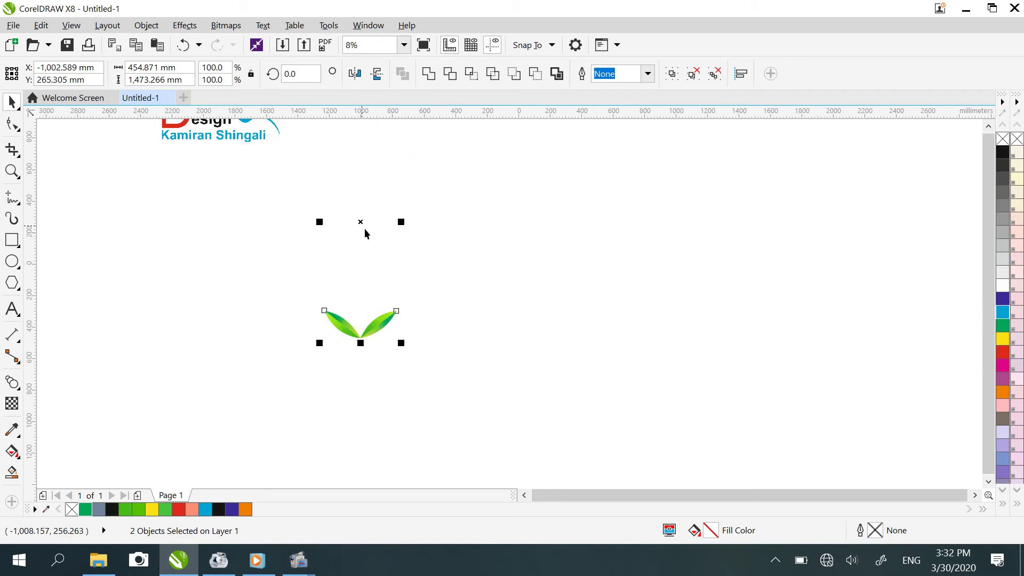
pyautogui.click(988, 126)
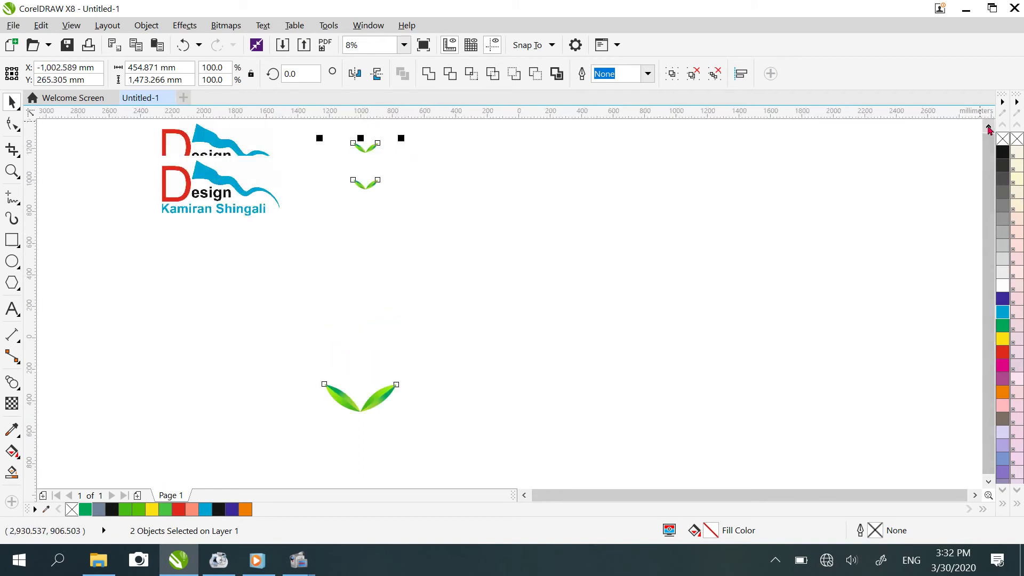
pyautogui.click(988, 482)
pyautogui.click(53, 249)
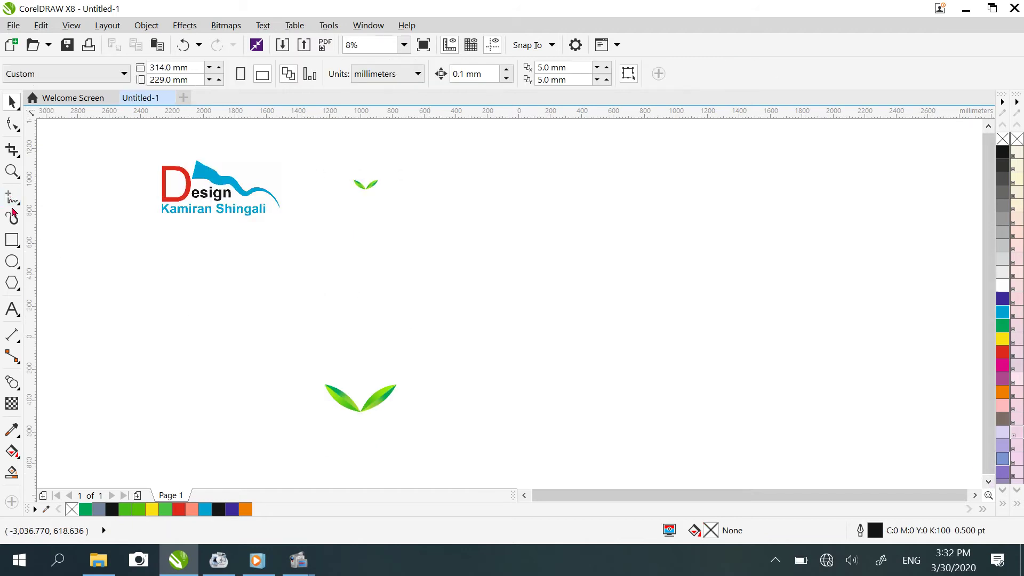
# Step: Draw a near-circular ellipse about 1805 by 1781 mm to the right of the leaf pairs and convert it to curves
pyautogui.press('F7')
pyautogui.moveTo(513, 155); pyautogui.dragTo(798, 439)
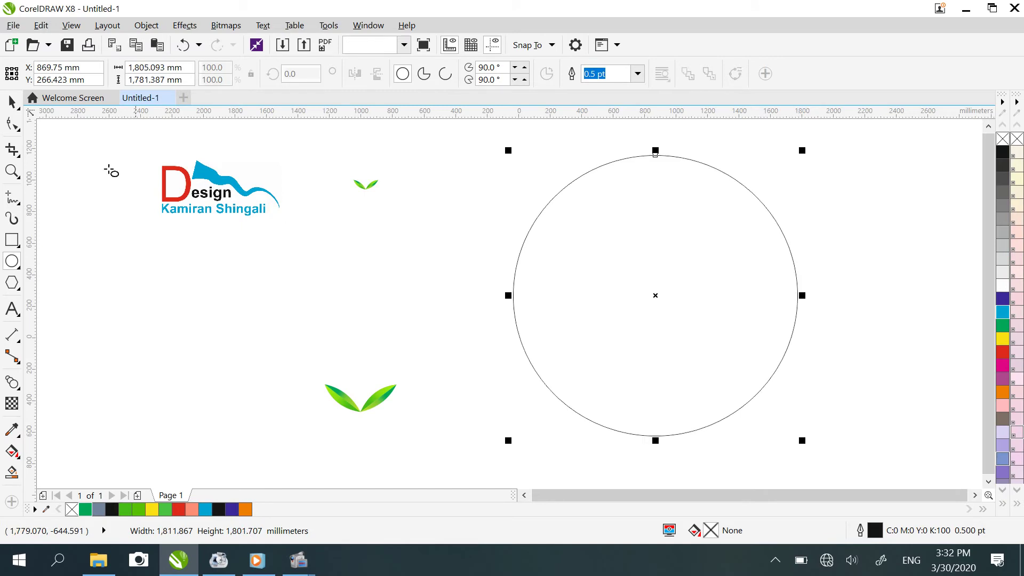
pyautogui.click(12, 101)
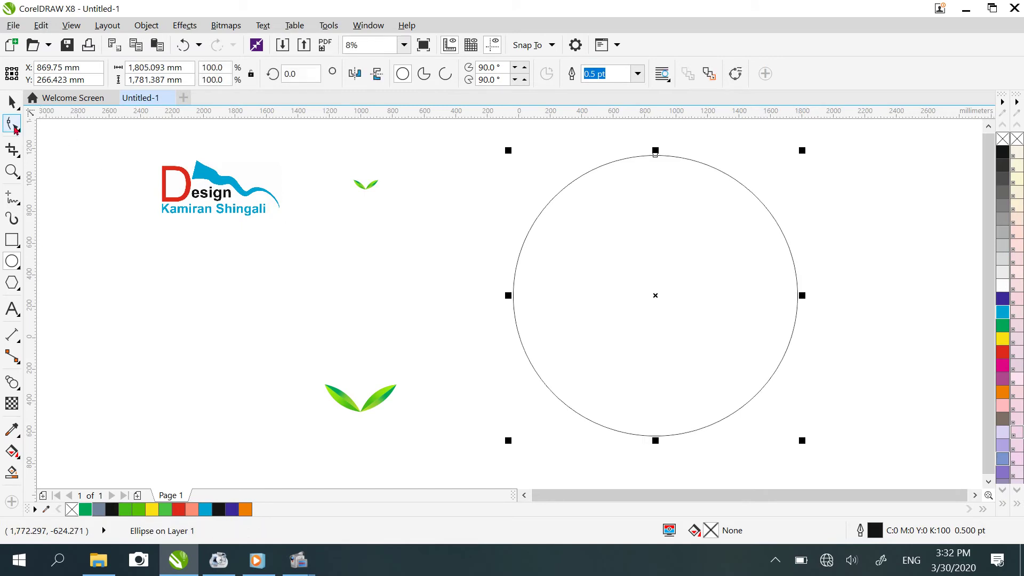
pyautogui.click(144, 27)
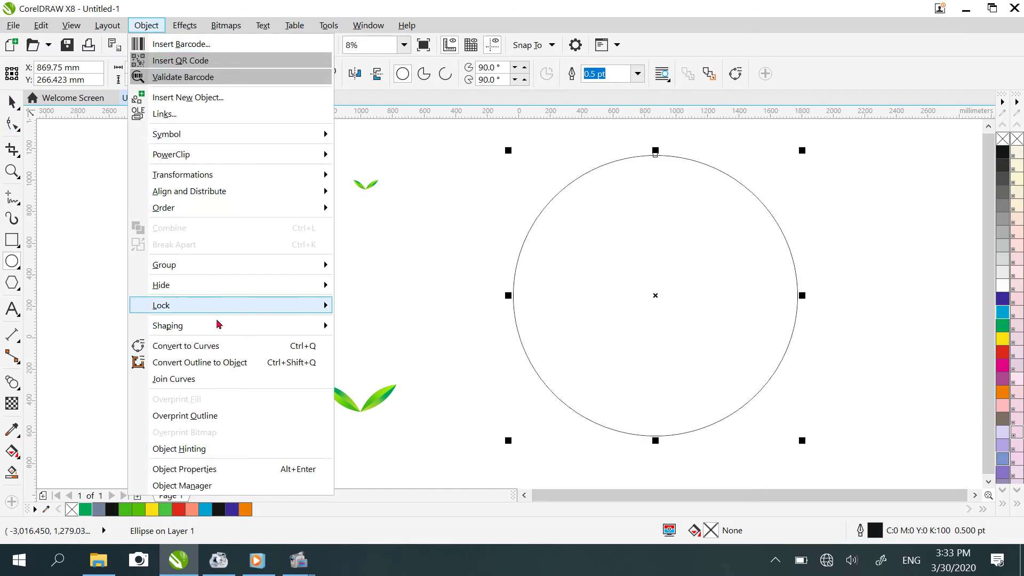
pyautogui.click(231, 345)
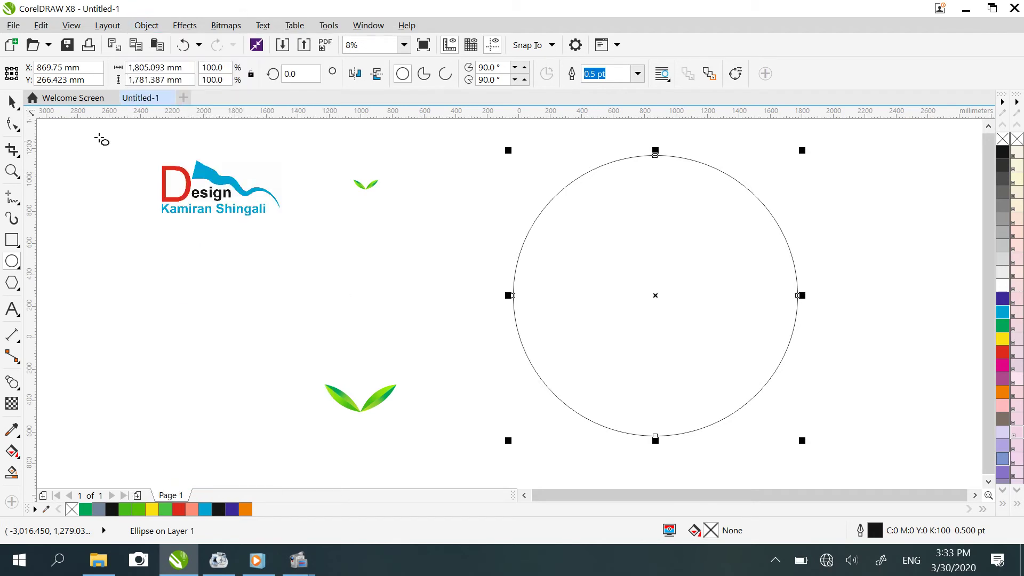
# Step: Break the circle's curve at its top, right and bottom nodes
pyautogui.click(11, 124)
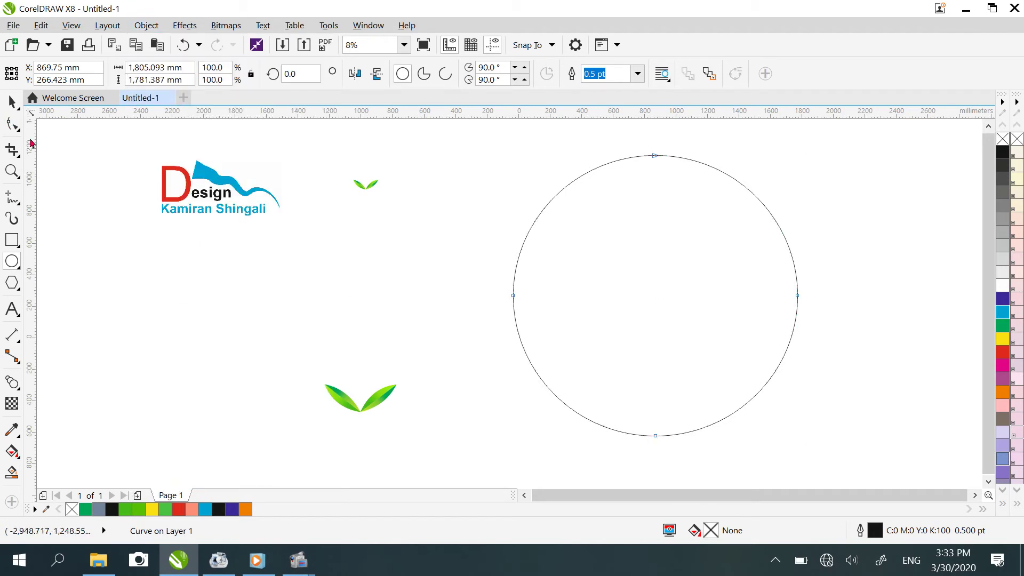
pyautogui.click(656, 156)
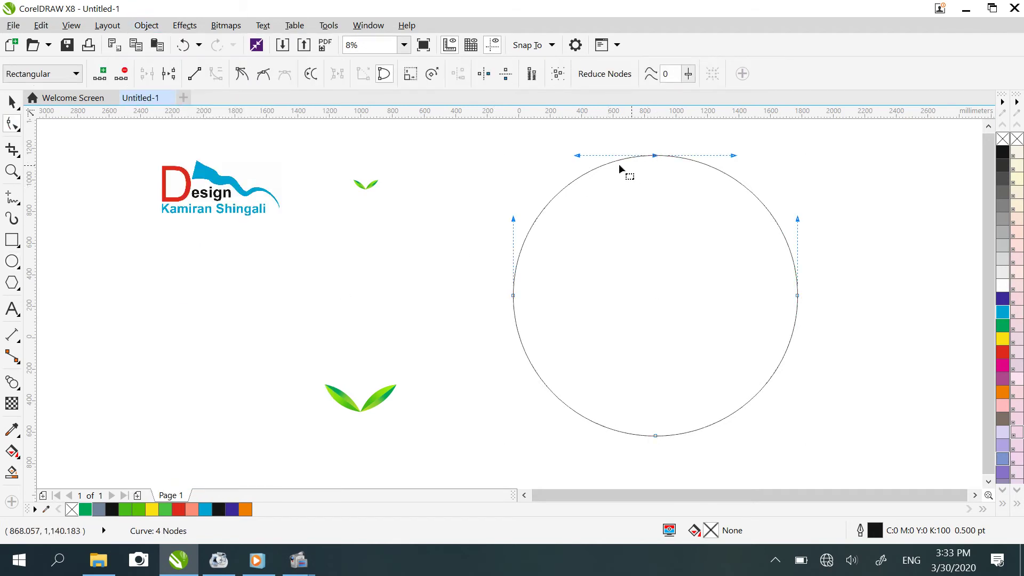
pyautogui.click(169, 77)
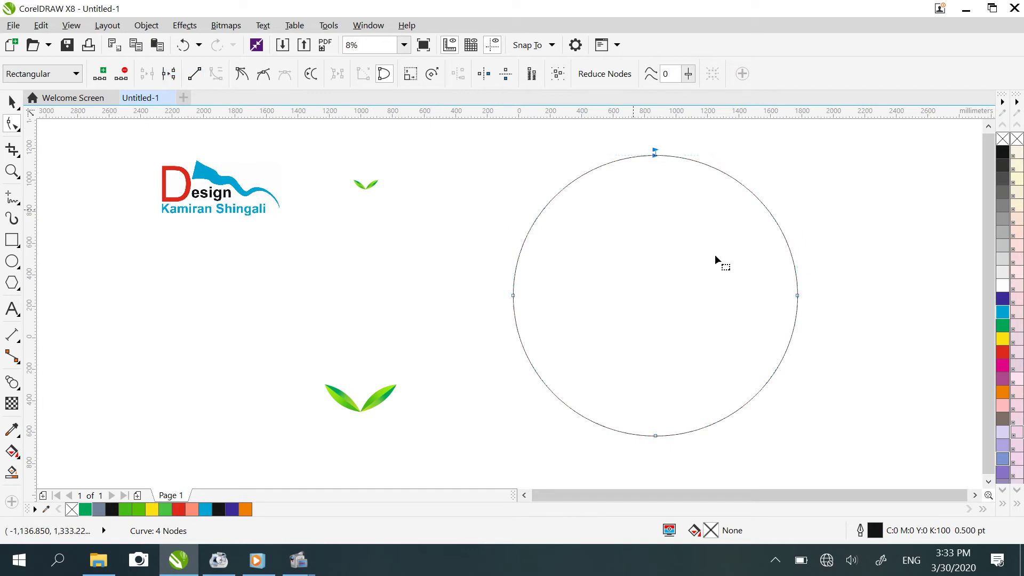
pyautogui.click(797, 296)
pyautogui.click(168, 74)
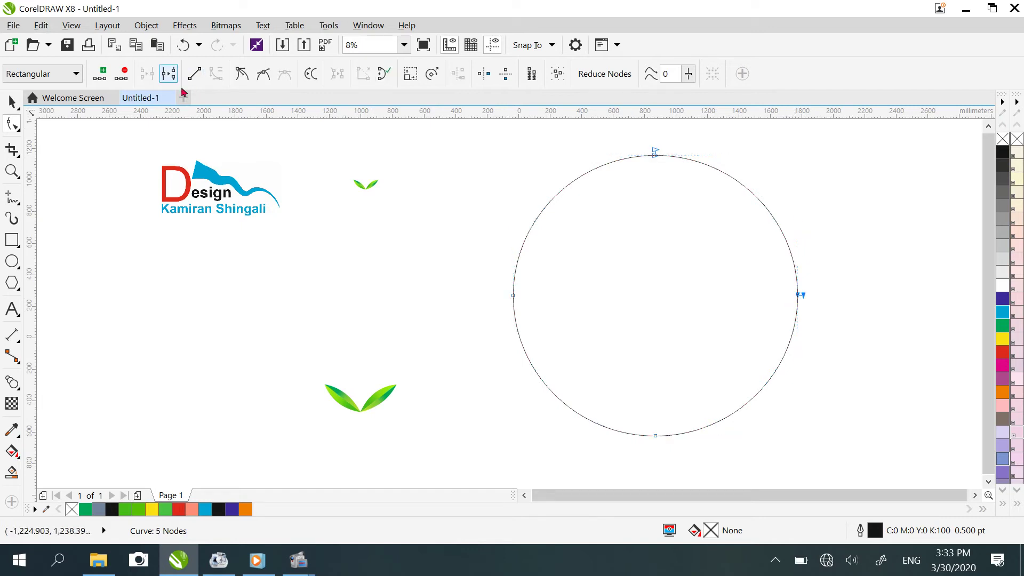
pyautogui.click(655, 437)
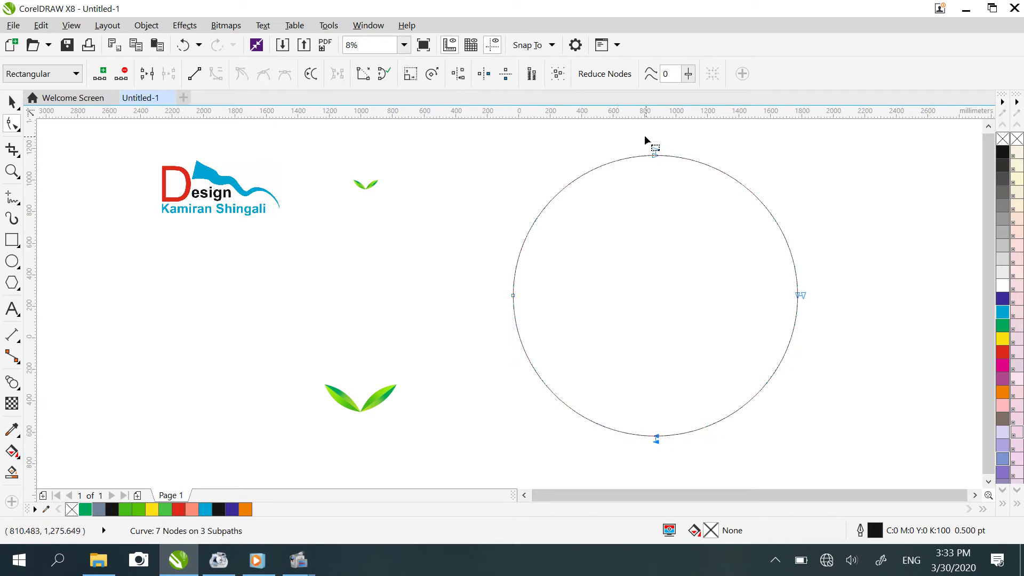
# Step: Delete the right half of the broken circle, keeping the left arc
pyautogui.moveTo(645, 136); pyautogui.dragTo(667, 203)
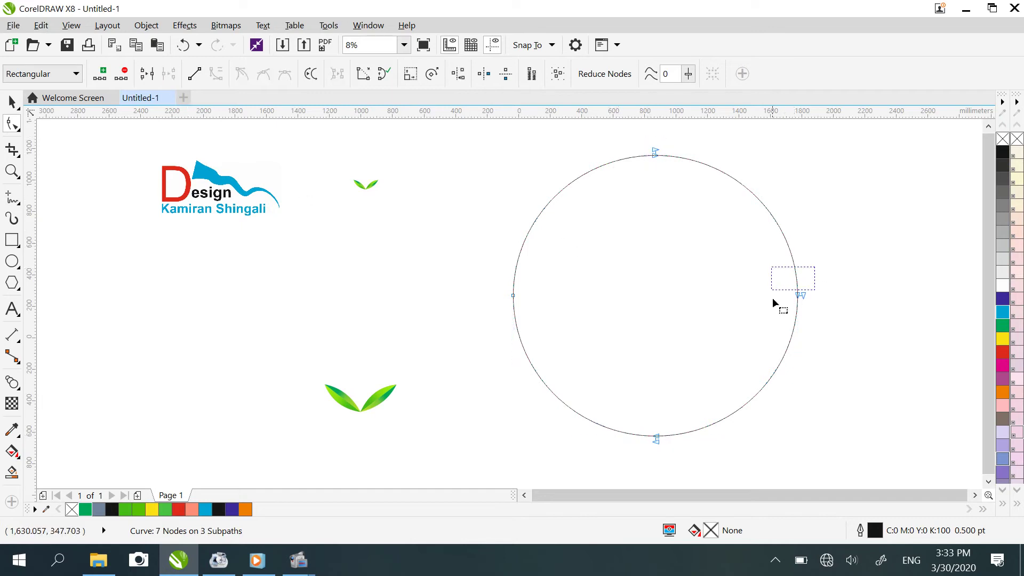
pyautogui.moveTo(773, 299); pyautogui.dragTo(790, 327)
pyautogui.press('Delete')
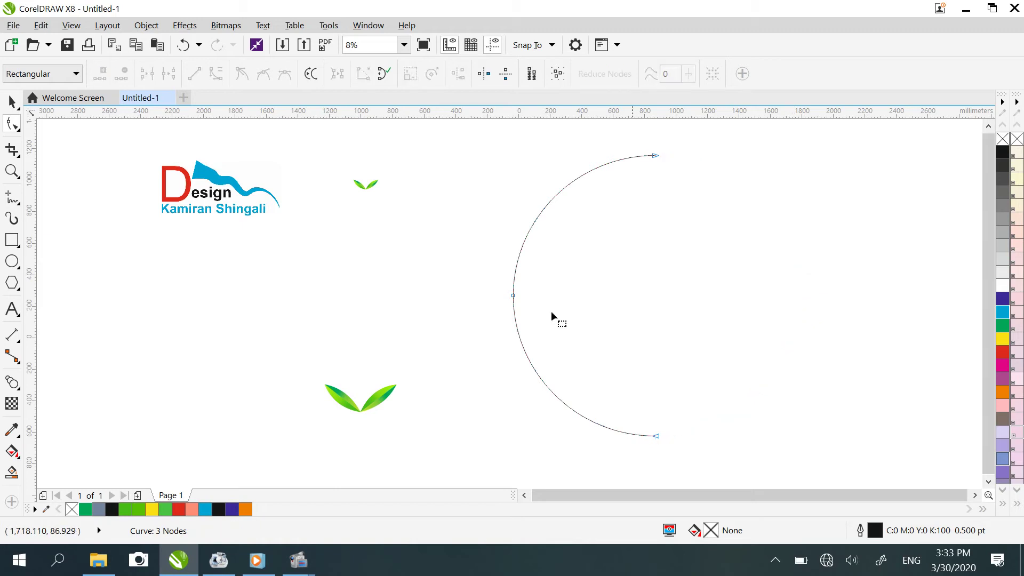
# Step: Break the arc partway along its upper quarter and delete the short piece beyond the break
pyautogui.click(582, 177)
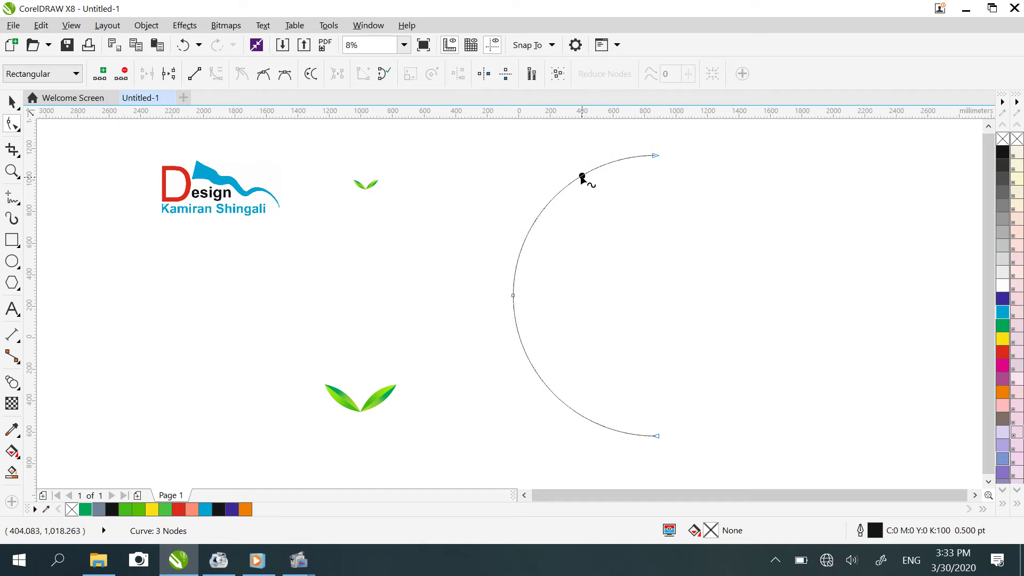
pyautogui.click(169, 73)
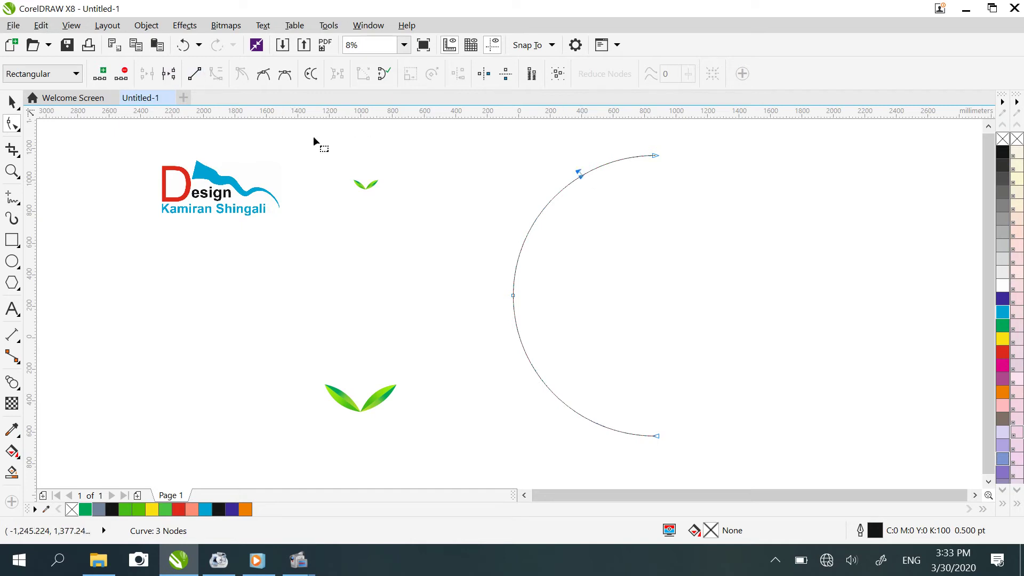
pyautogui.moveTo(624, 143); pyautogui.dragTo(705, 202)
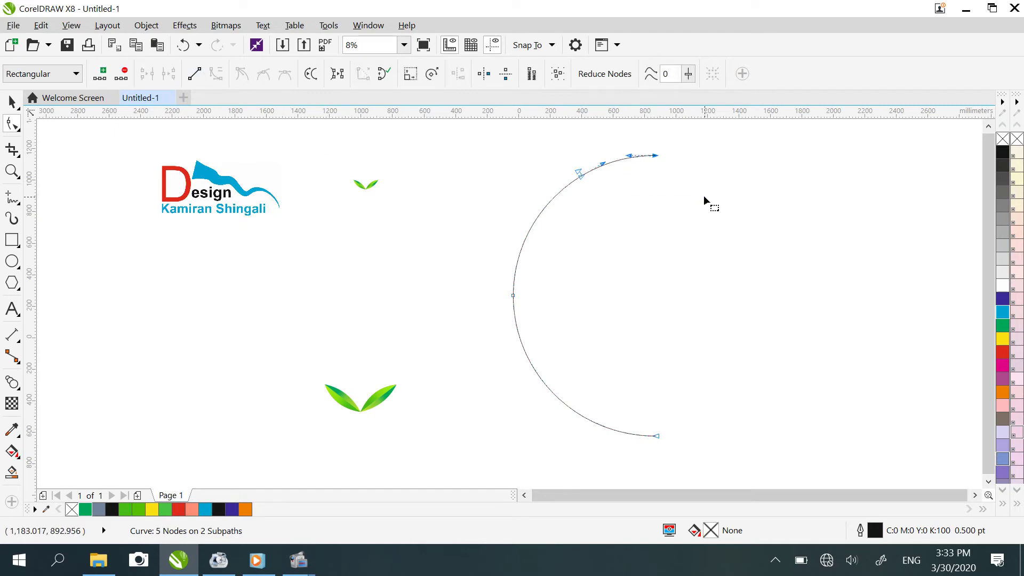
pyautogui.press('Delete')
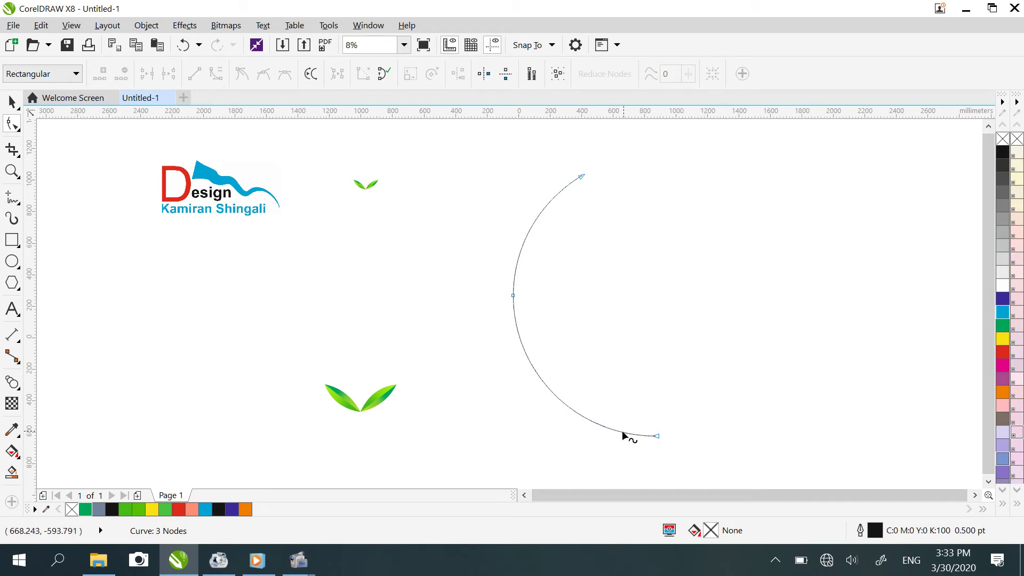
# Step: Break the arc just before its lower end and delete the short leftover piece
pyautogui.click(637, 433)
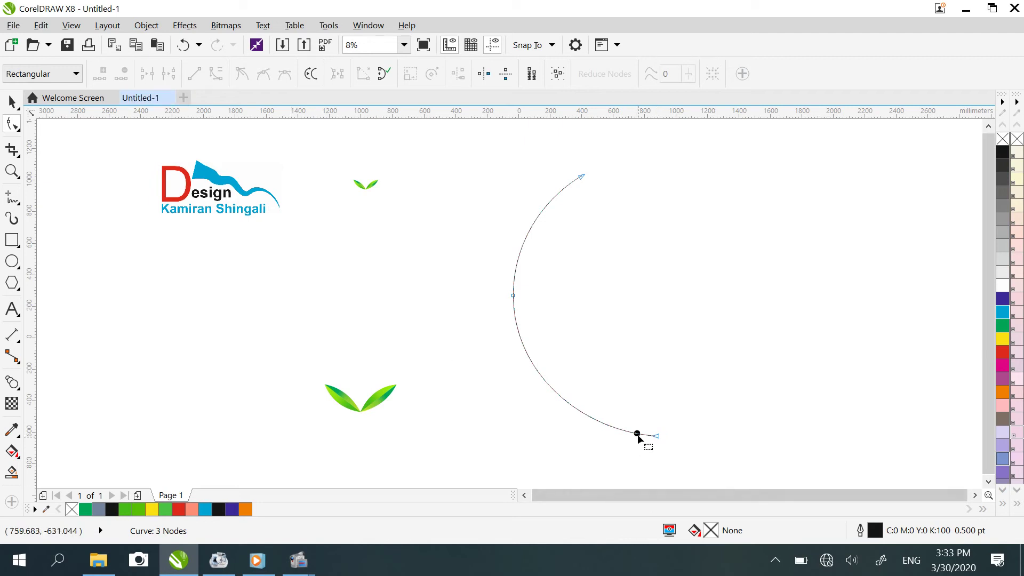
pyautogui.click(636, 433)
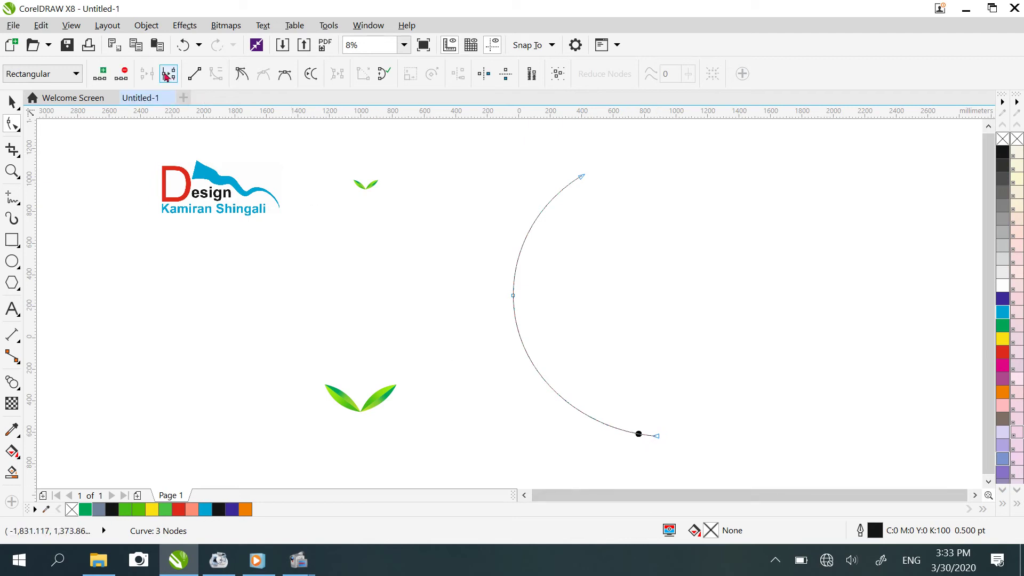
pyautogui.moveTo(648, 418); pyautogui.dragTo(665, 449)
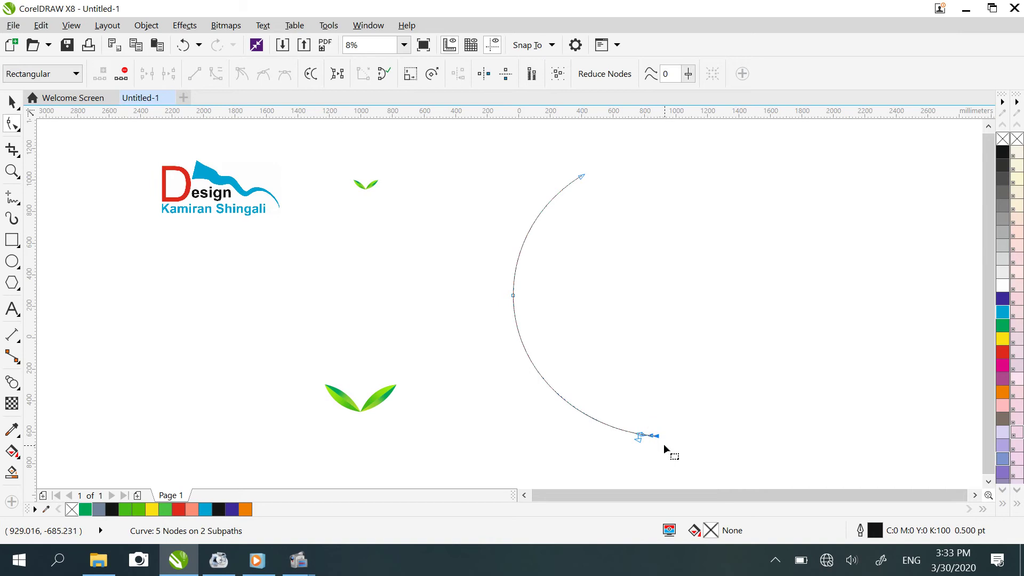
pyautogui.press('Delete')
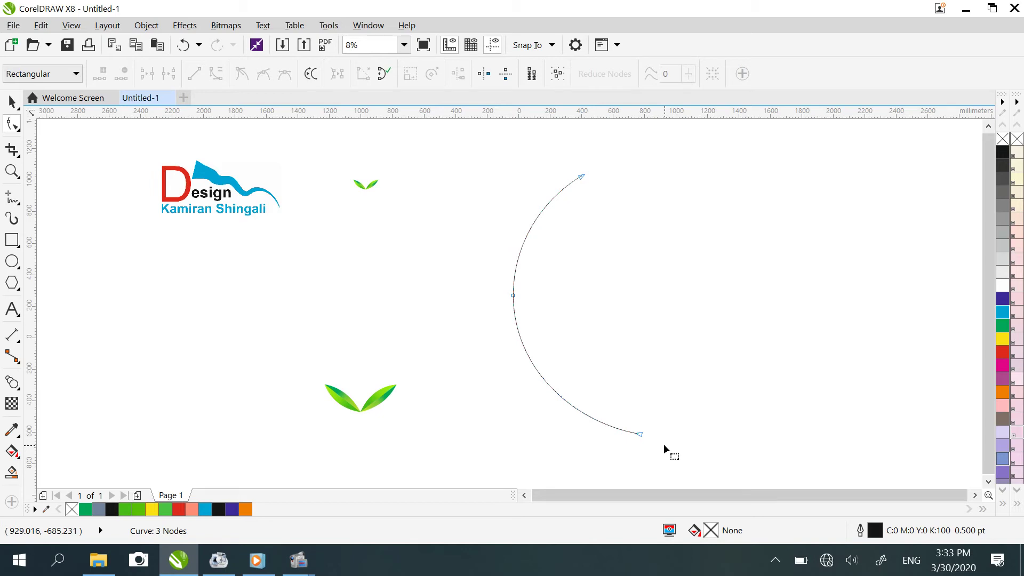
# Step: Extend the arc's lower end with a straight line running about 380 mm right and 190 mm down
pyautogui.scroll(2, 666, 452)
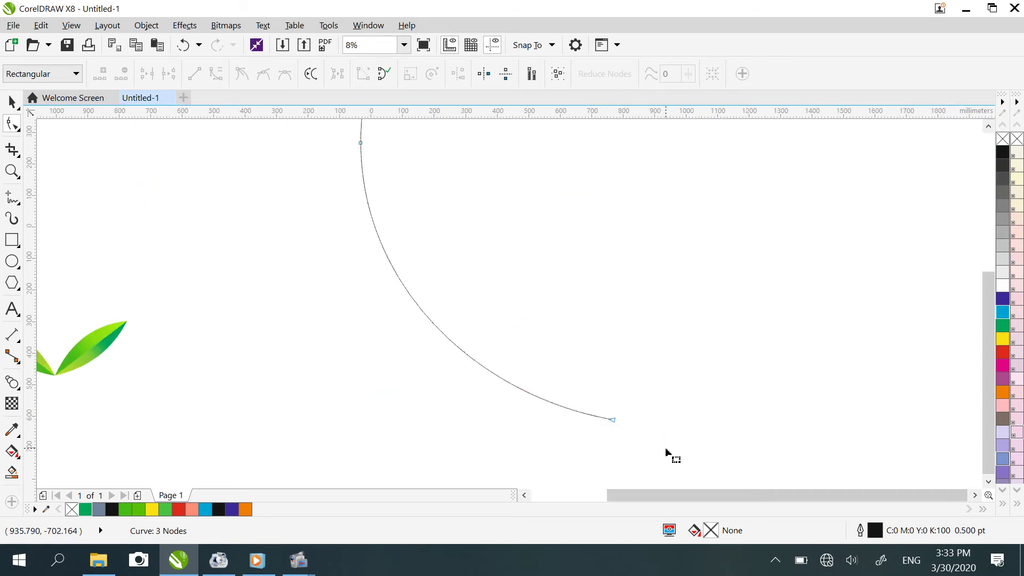
pyautogui.click(11, 202)
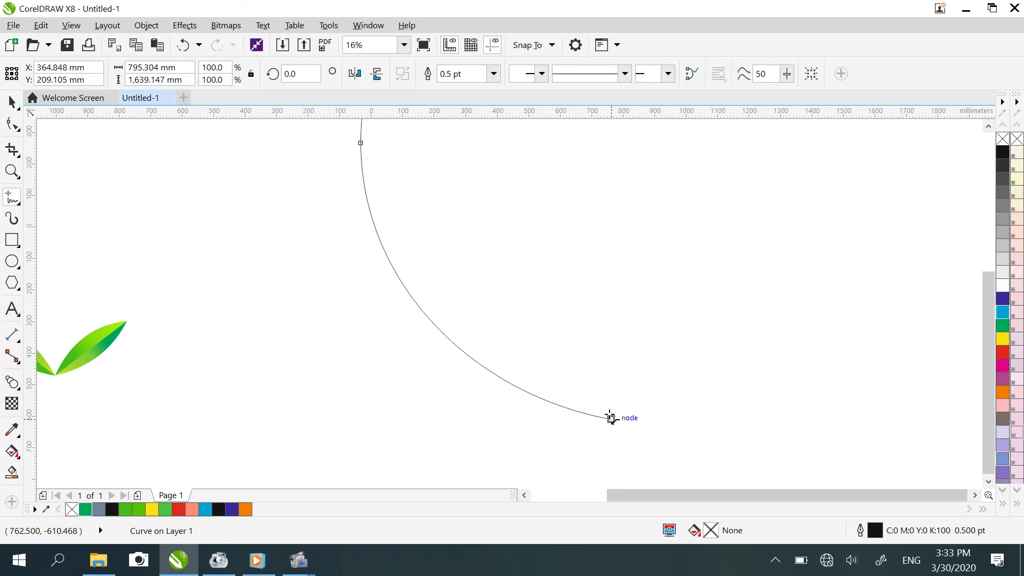
pyautogui.moveTo(710, 472); pyautogui.dragTo(726, 477)
pyautogui.click(730, 478)
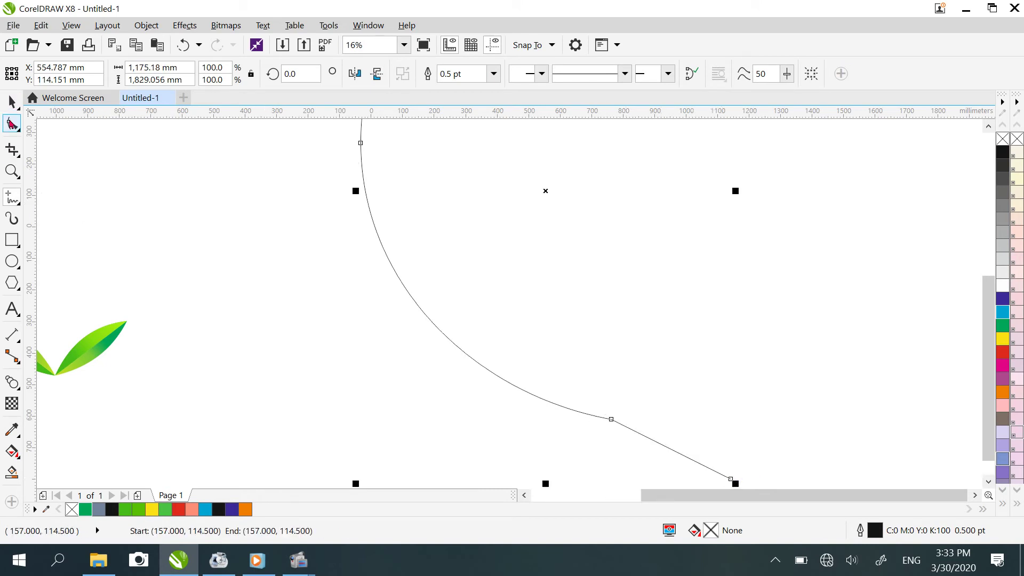
# Step: Convert the added straight segment to a curve and bend it upward so it flows smoothly out of the arc
pyautogui.click(12, 123)
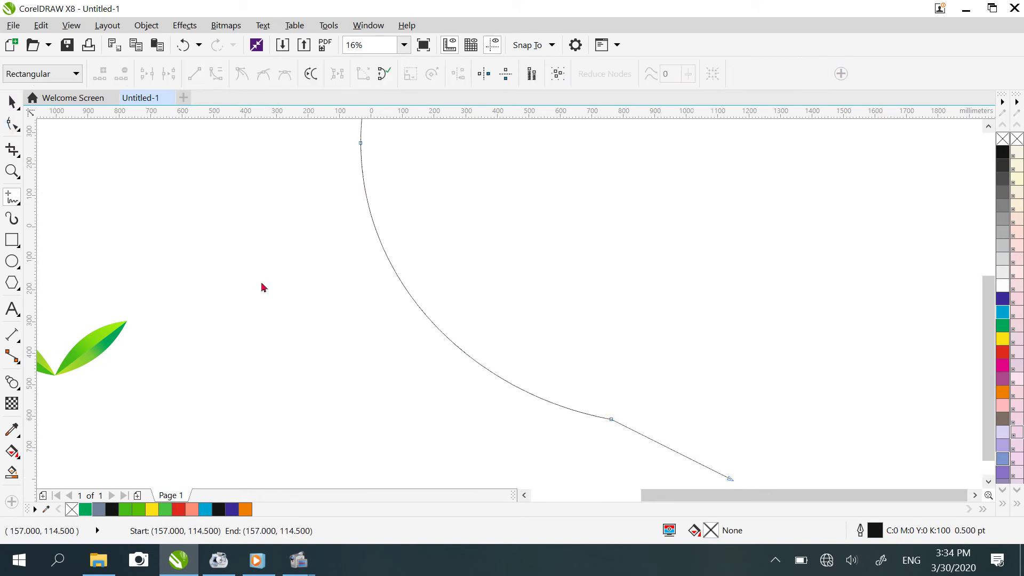
pyautogui.click(671, 448)
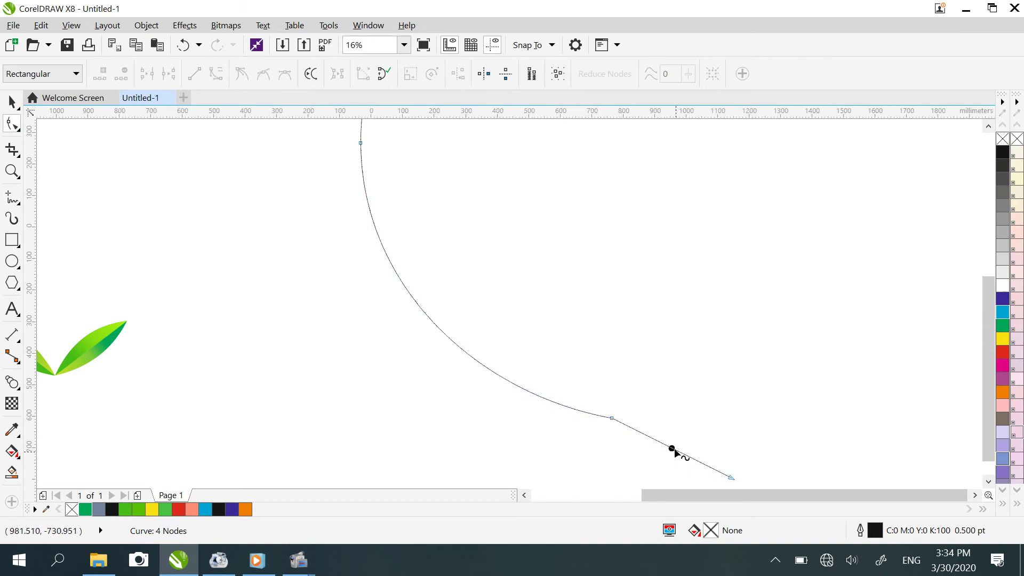
pyautogui.click(215, 78)
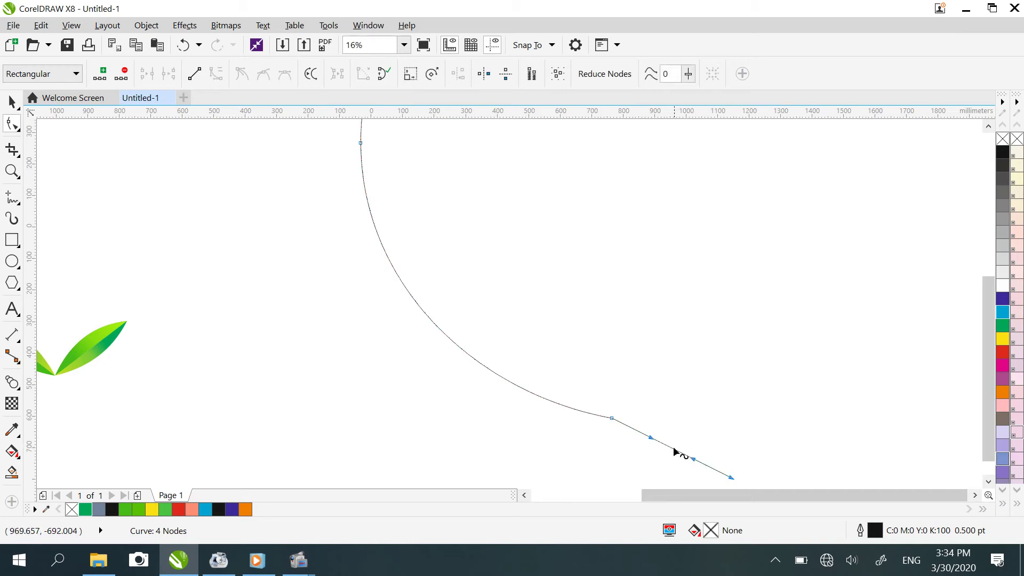
pyautogui.moveTo(674, 451); pyautogui.dragTo(686, 439)
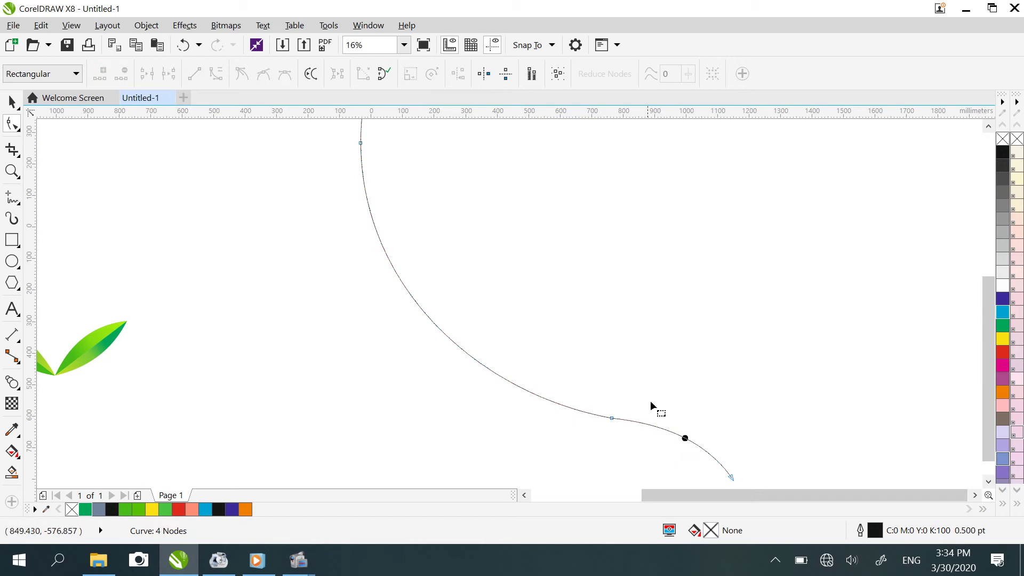
pyautogui.scroll(-1, 654, 400)
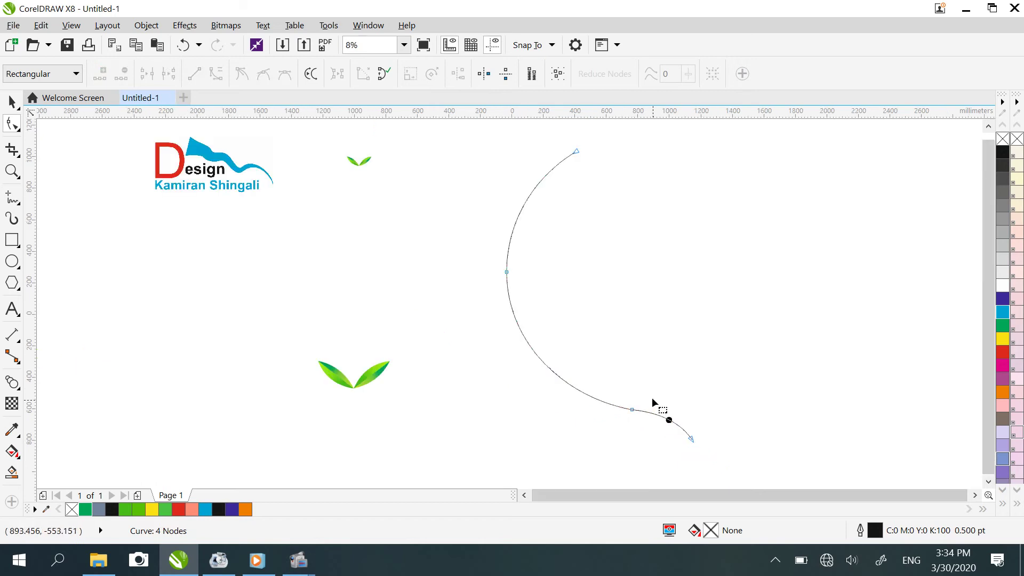
# Step: Blend the large leaf pair into the small leaf pair above it
pyautogui.click(11, 102)
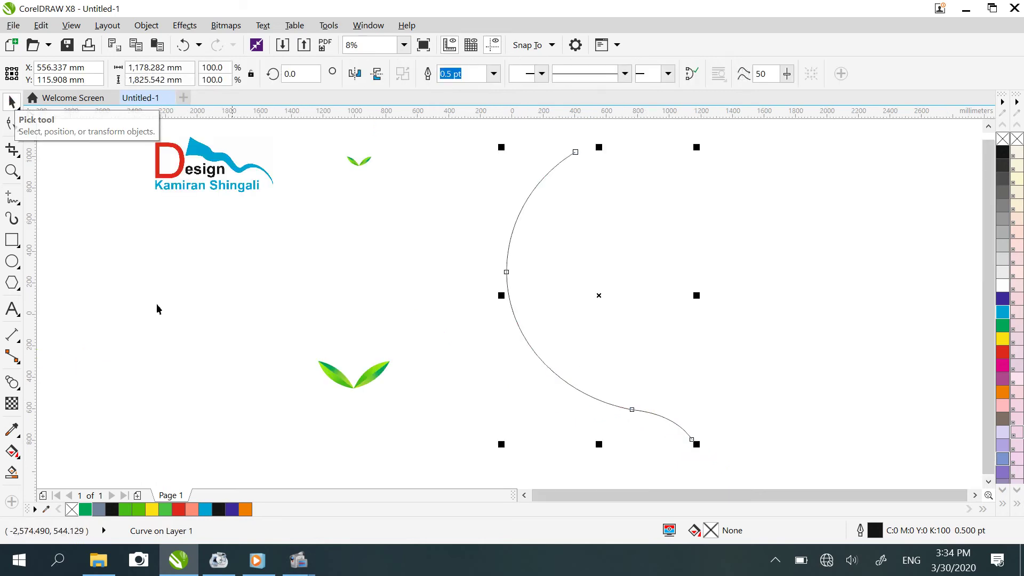
pyautogui.click(331, 376)
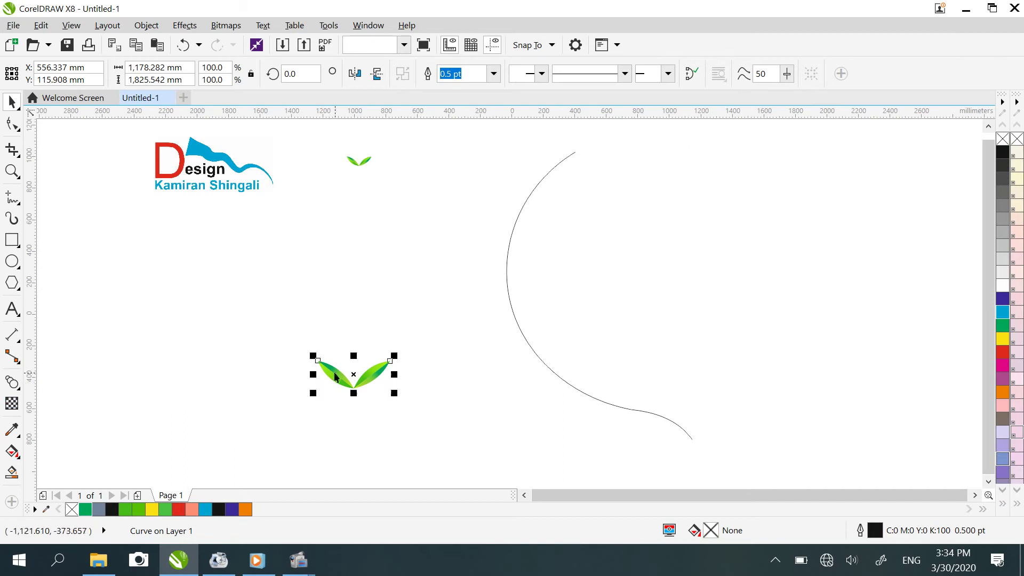
pyautogui.click(12, 382)
pyautogui.moveTo(342, 379); pyautogui.dragTo(358, 162)
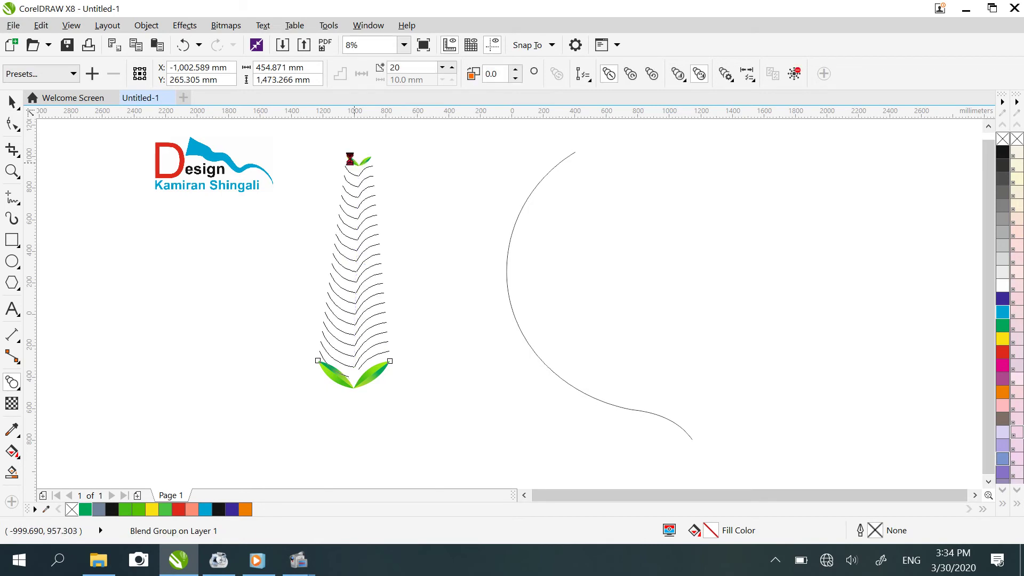
# Step: Reduce the number of steps in the leaf blend to 13
pyautogui.click(443, 67)
pyautogui.click(443, 68)
pyautogui.click(442, 67)
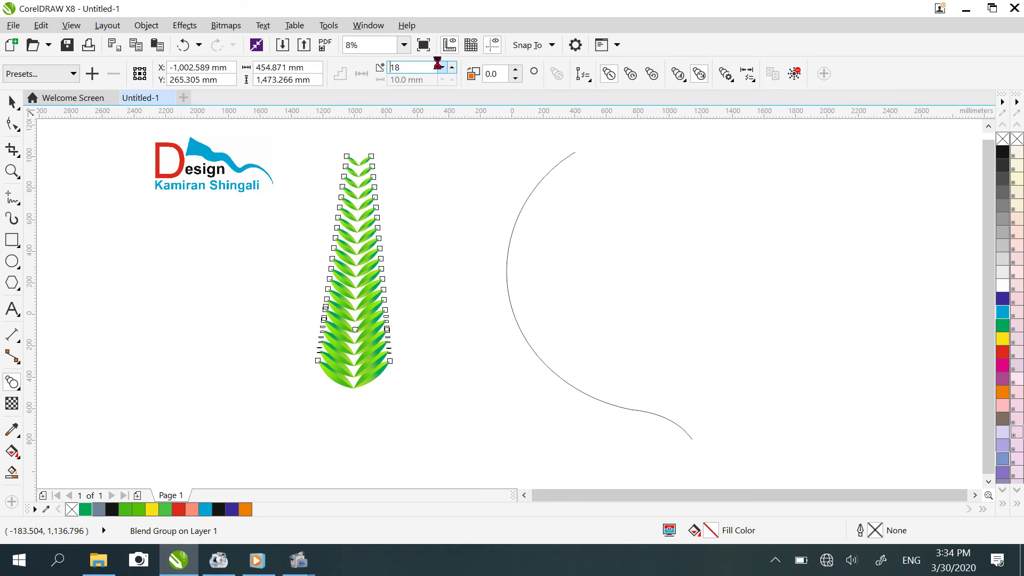
pyautogui.click(440, 67)
pyautogui.click(441, 67)
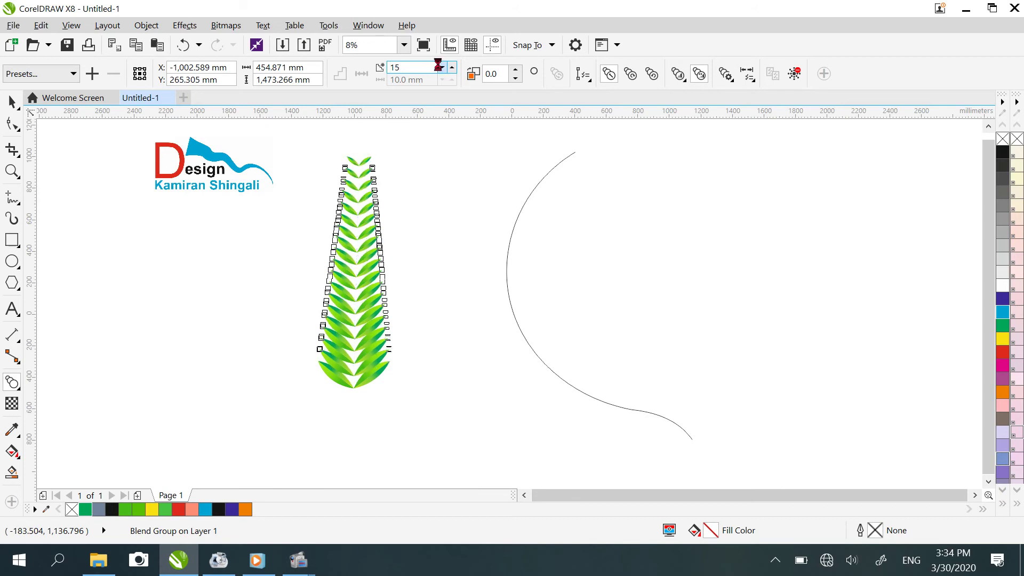
pyautogui.click(440, 67)
pyautogui.click(443, 67)
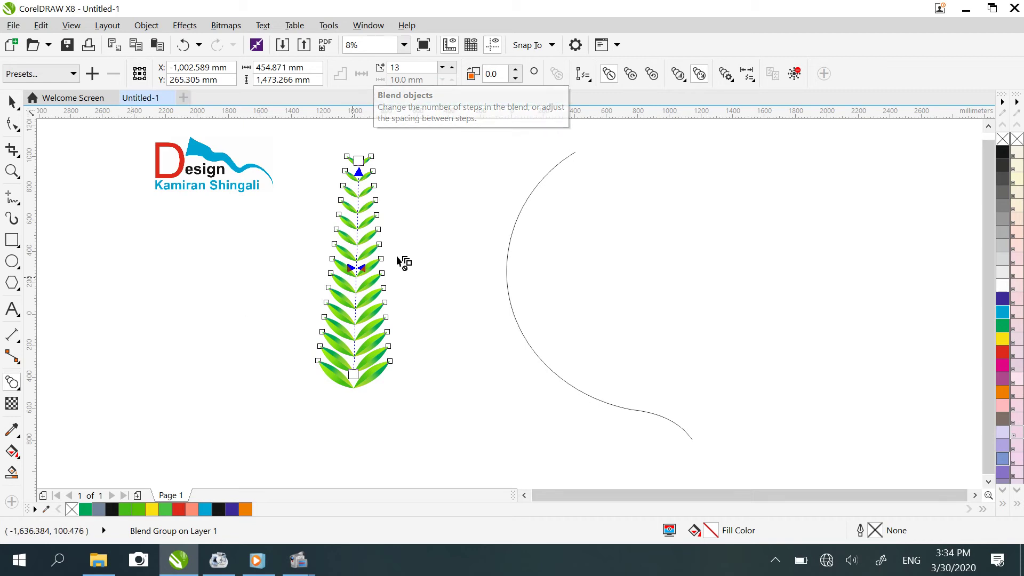
# Step: Assign the open curve as the new path of the leaf blend
pyautogui.click(585, 75)
pyautogui.click(611, 100)
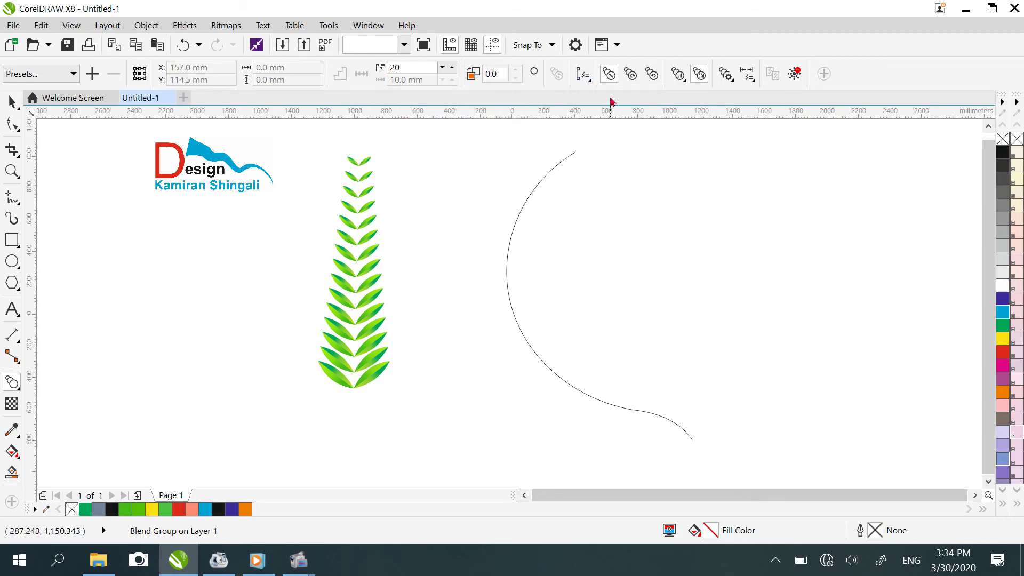
pyautogui.click(512, 215)
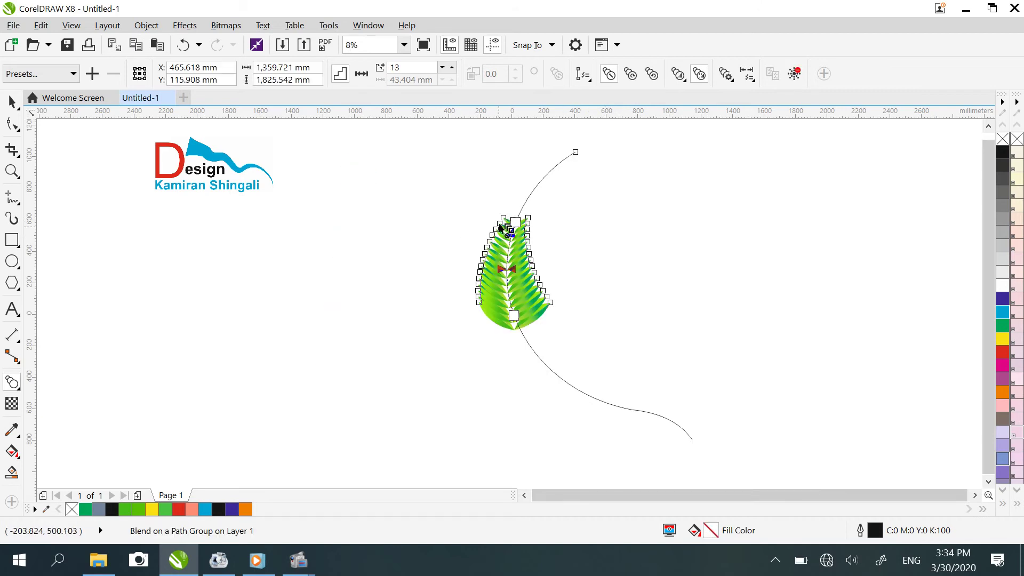
# Step: Spread the blend along the path by moving the large leaf pair near the lower bend and the small pair to the upper end
pyautogui.click(12, 102)
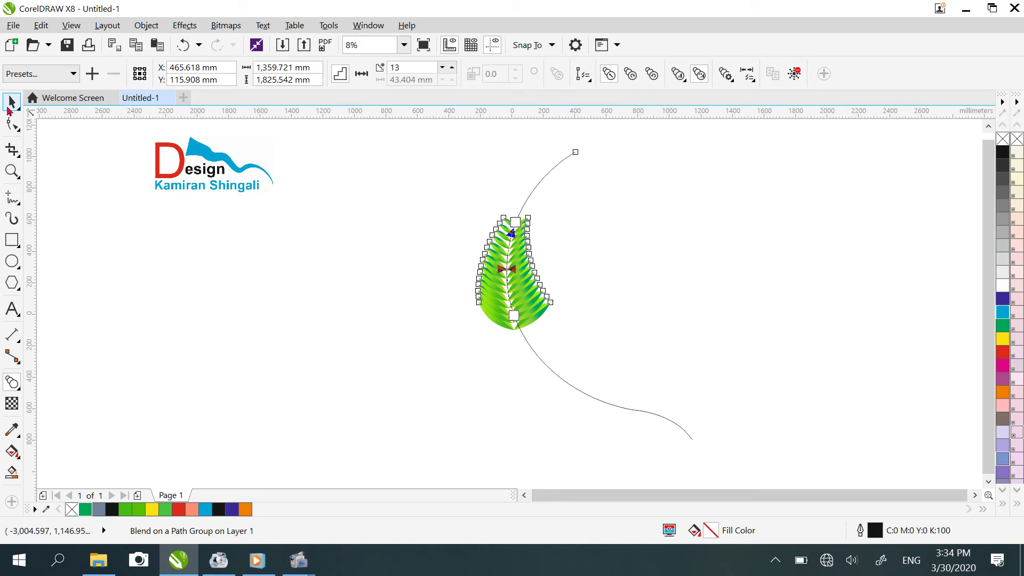
pyautogui.click(449, 297)
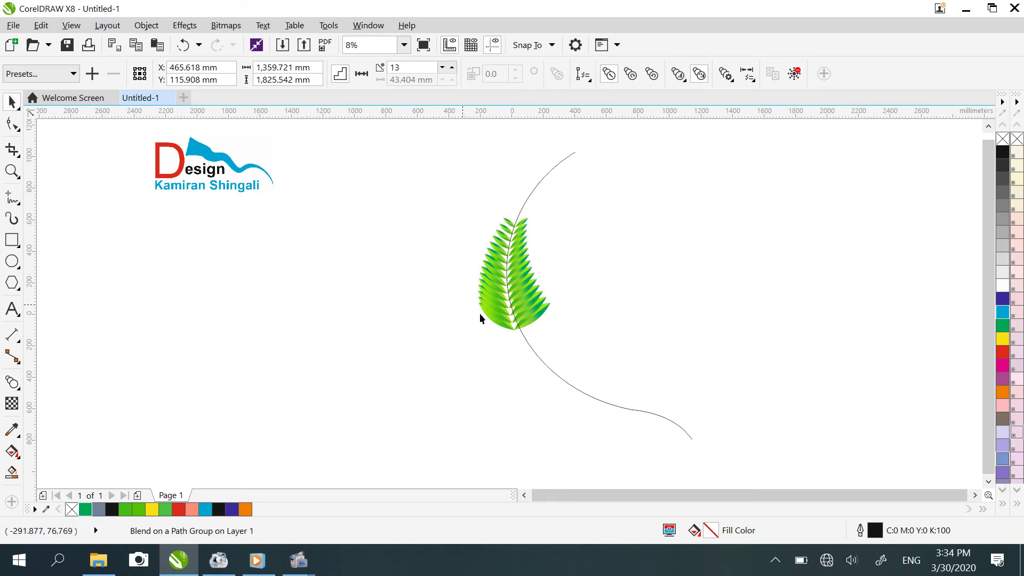
pyautogui.click(507, 328)
pyautogui.moveTo(509, 323); pyautogui.dragTo(598, 408)
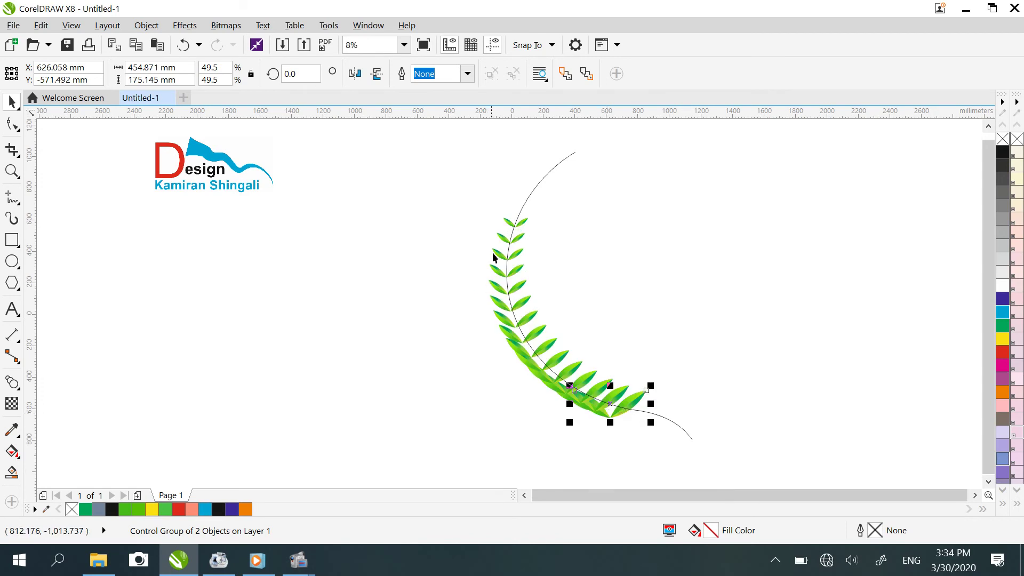
pyautogui.click(517, 223)
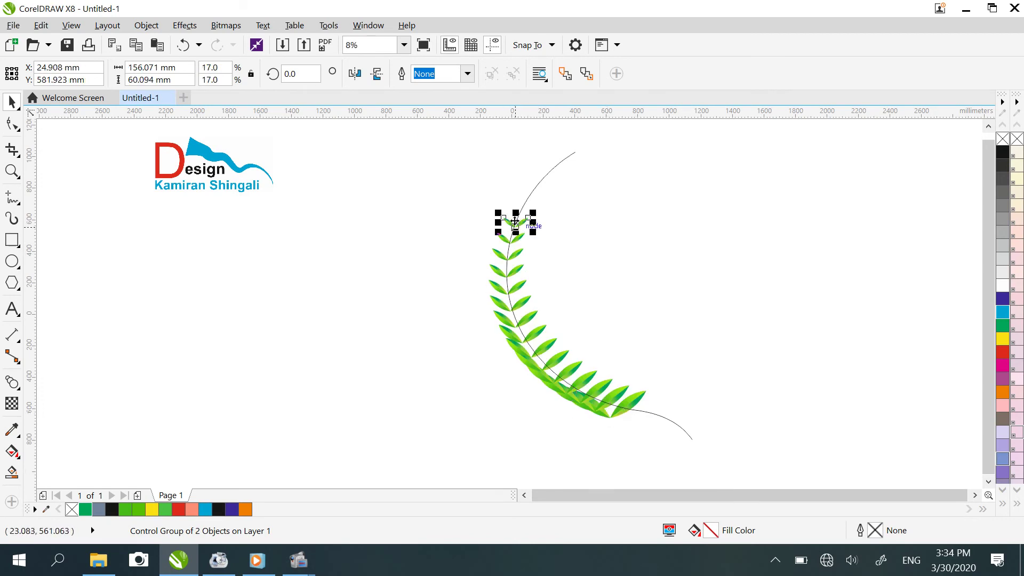
pyautogui.moveTo(515, 220); pyautogui.dragTo(566, 155)
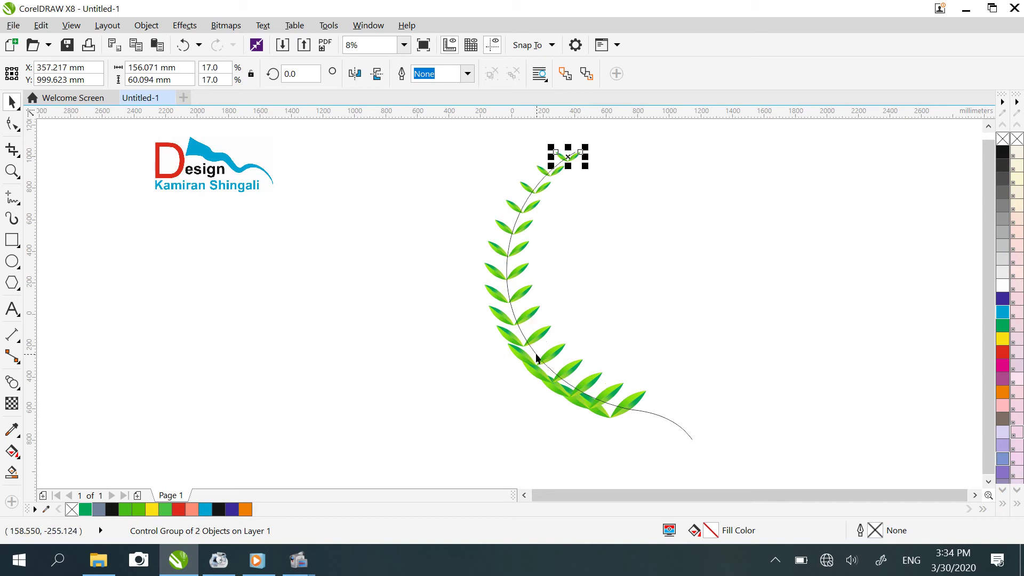
# Step: Rotate the large leaf pair at the lower end about 58 degrees counterclockwise to align it with the path
pyautogui.click(617, 411)
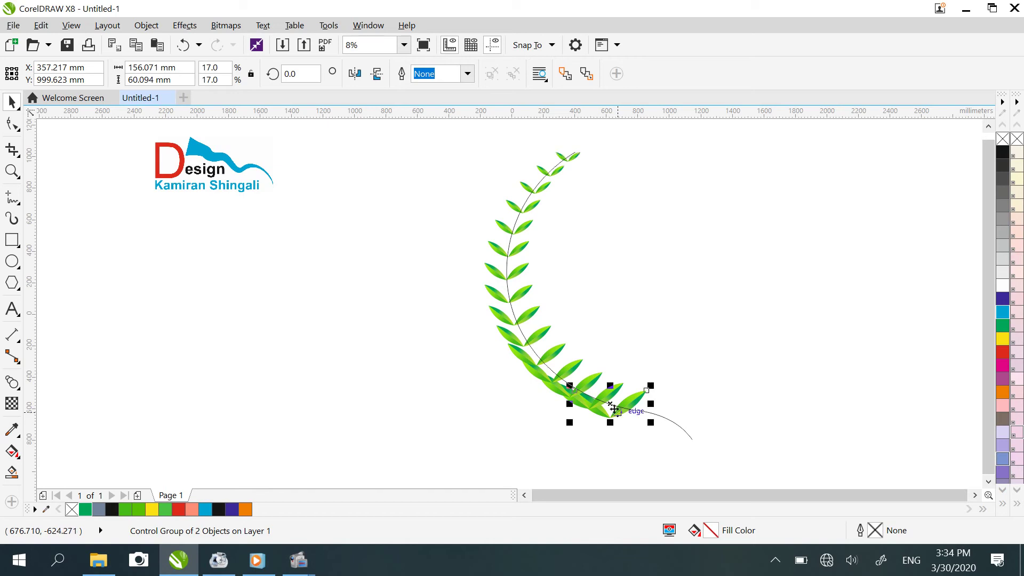
pyautogui.click(602, 400)
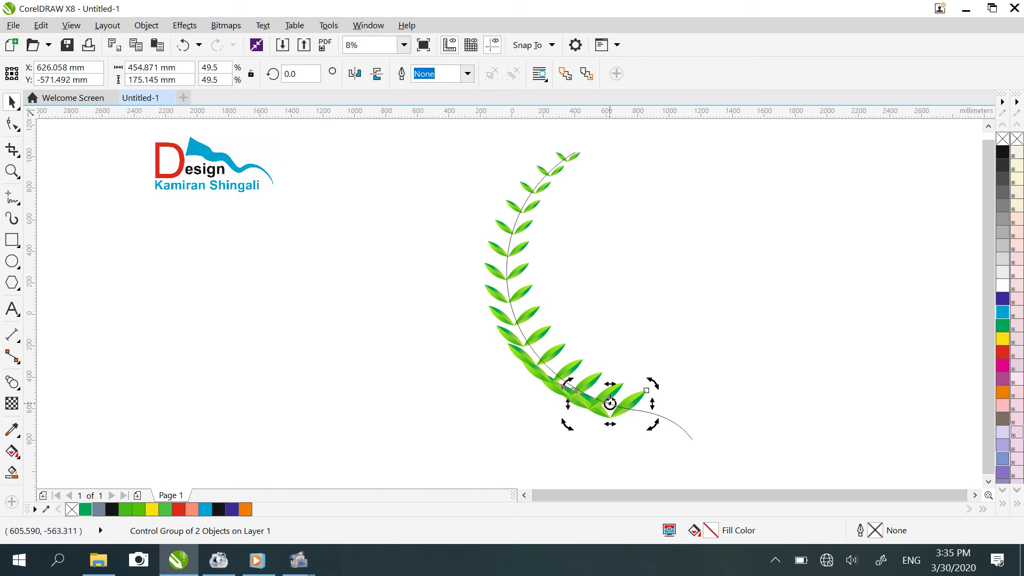
pyautogui.moveTo(651, 383); pyautogui.dragTo(613, 373)
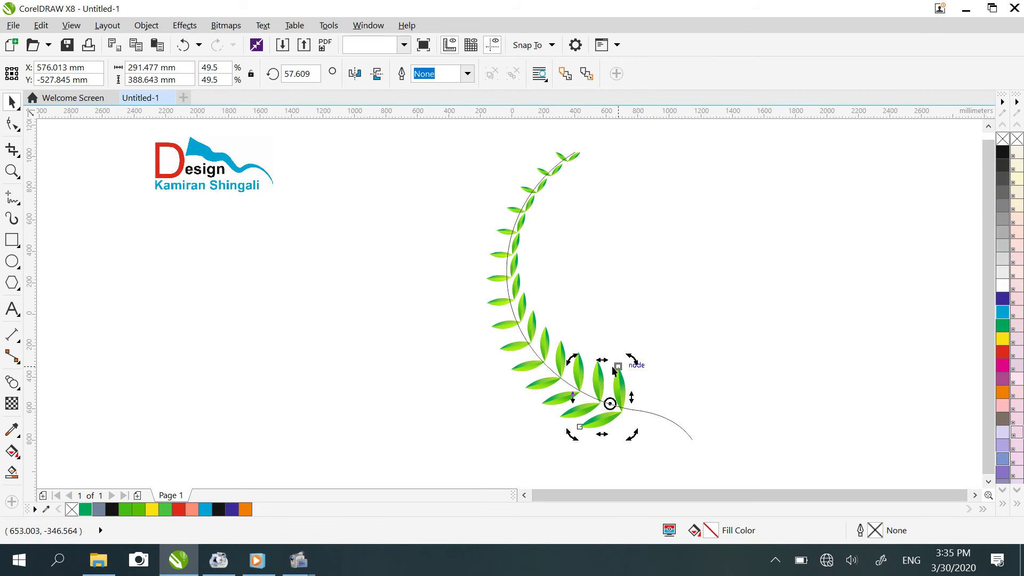
# Step: Rotate the small leaf pair at the branch's upper end about 56 degrees clockwise to align it with the path
pyautogui.click(558, 155)
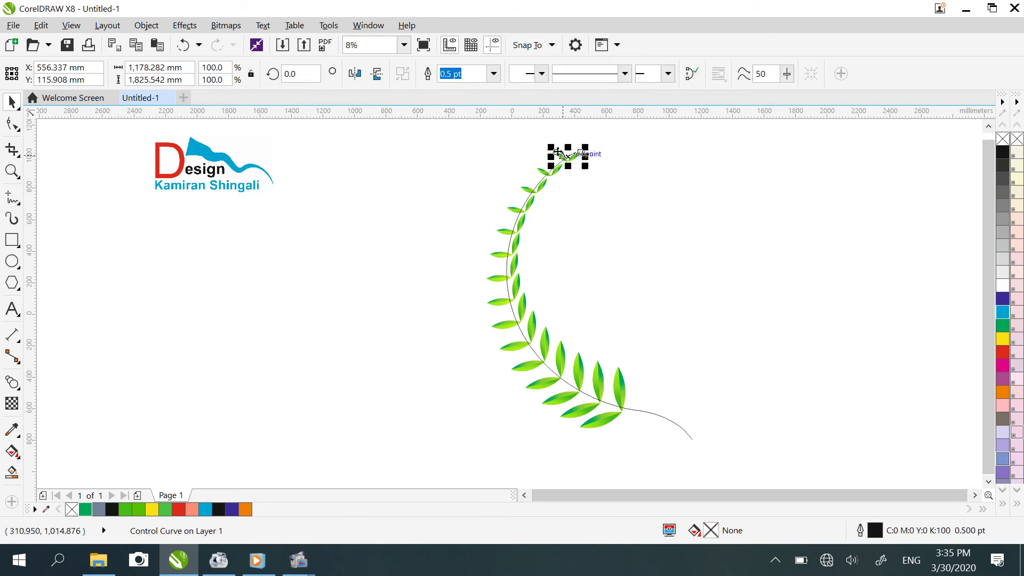
pyautogui.click(560, 155)
pyautogui.click(579, 153)
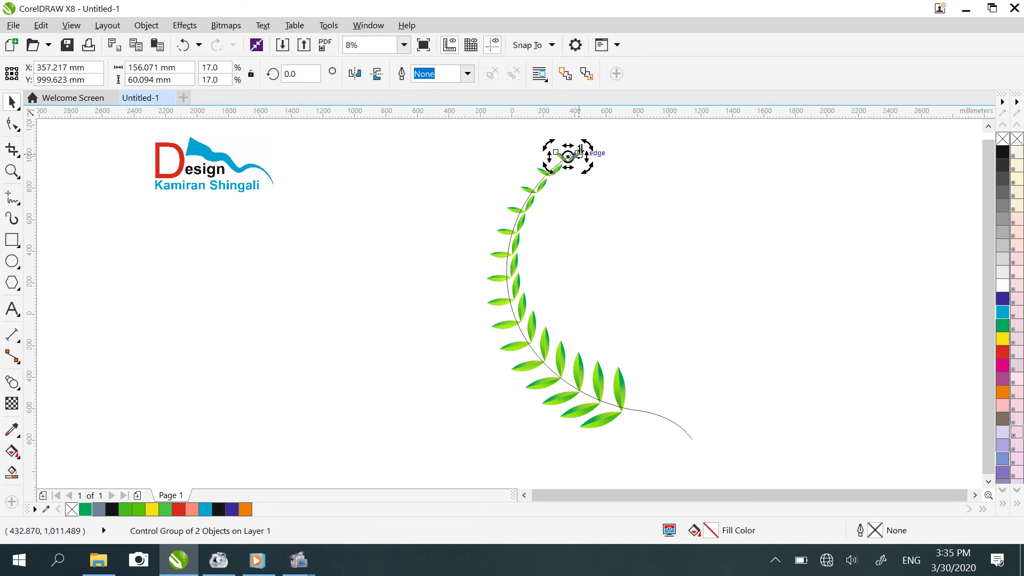
pyautogui.moveTo(584, 145); pyautogui.dragTo(594, 169)
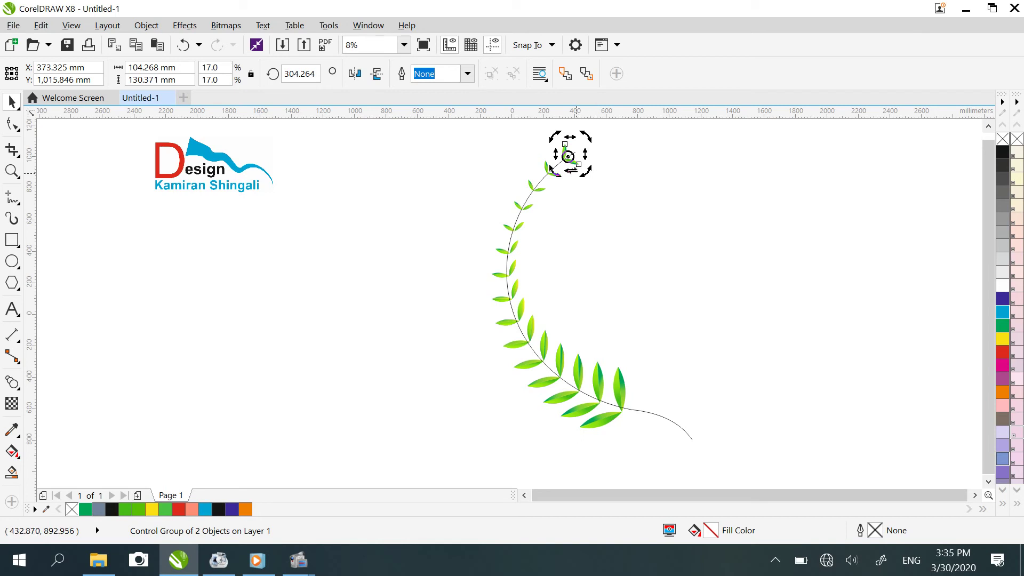
pyautogui.click(422, 300)
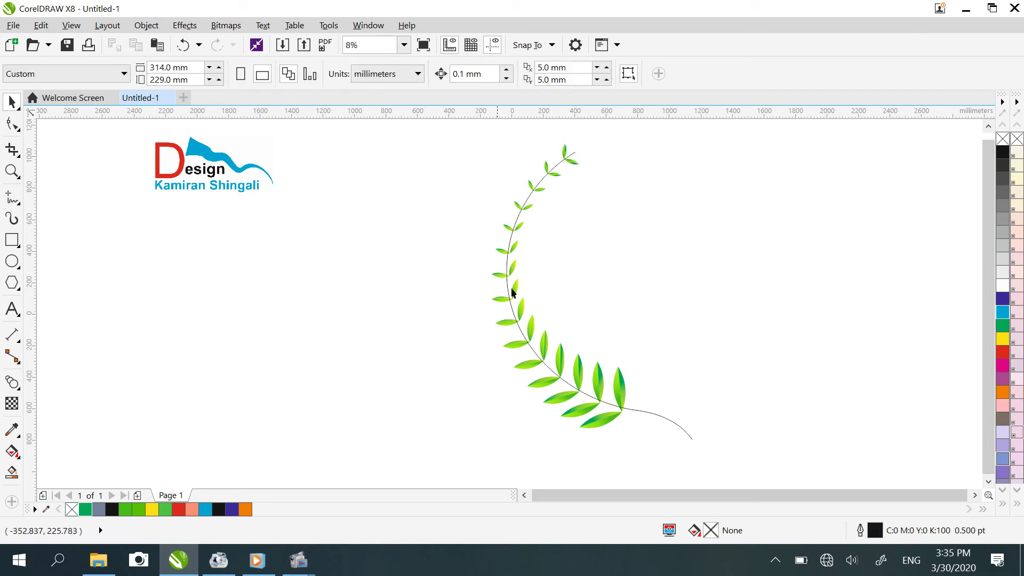
# Step: Duplicate the large leaf pair into the empty area beside the branch and ungroup the copy into two separate leaves
pyautogui.moveTo(565, 461); pyautogui.dragTo(661, 364)
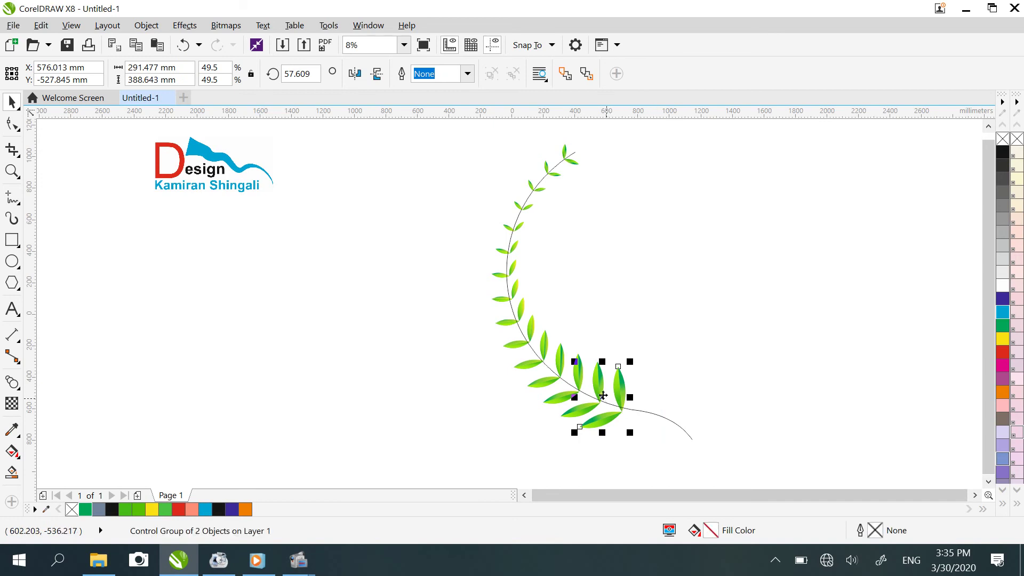
pyautogui.moveTo(602, 395); pyautogui.dragTo(418, 399)
pyautogui.rightClick(417, 398)
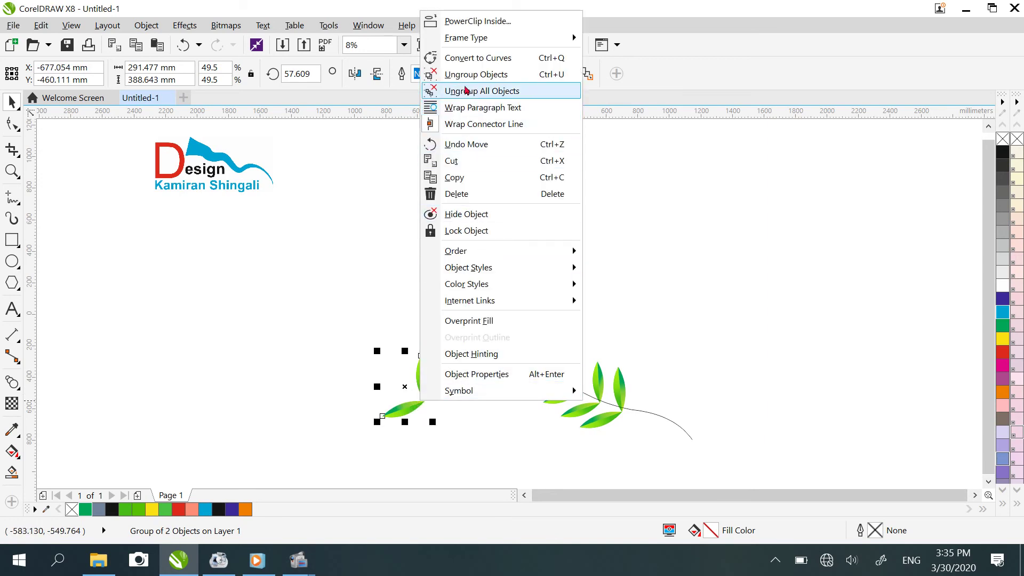
pyautogui.press('Escape')
pyautogui.click(327, 374)
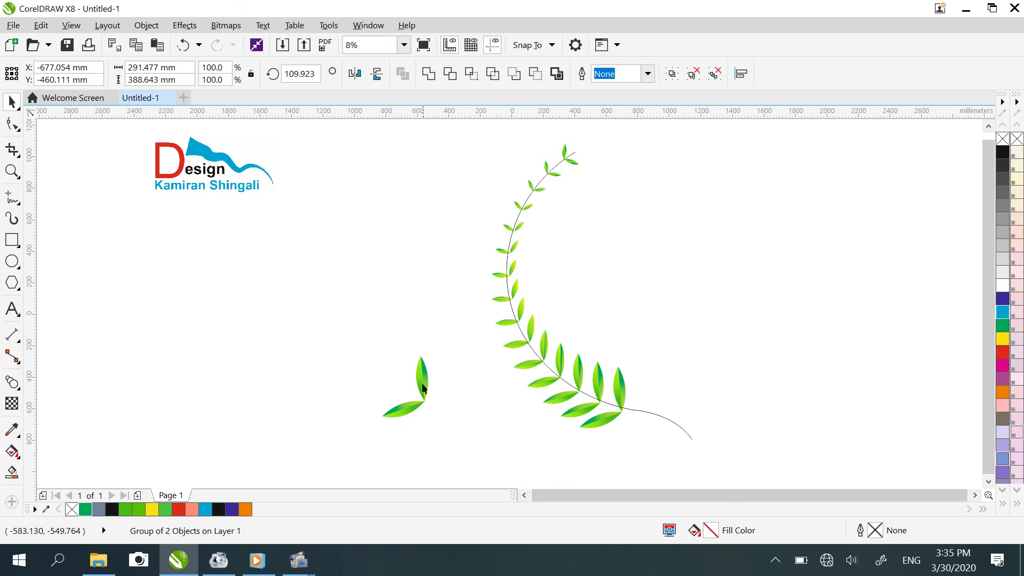
# Step: Move the upright leaf of the ungrouped copy next to the upper end of the curve
pyautogui.click(422, 379)
pyautogui.moveTo(416, 321); pyautogui.dragTo(417, 293)
pyautogui.moveTo(443, 254); pyautogui.dragTo(613, 114)
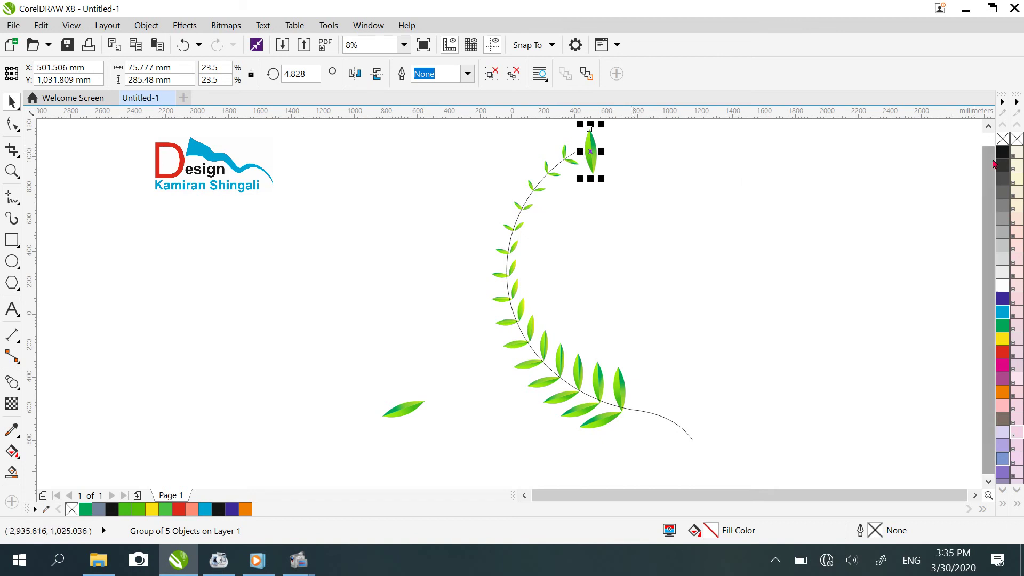
# Step: Rotate the moved leaf to about 300 degrees and shrink it onto the curve's upper tip as an end leaf
pyautogui.scroll(3, 988, 166)
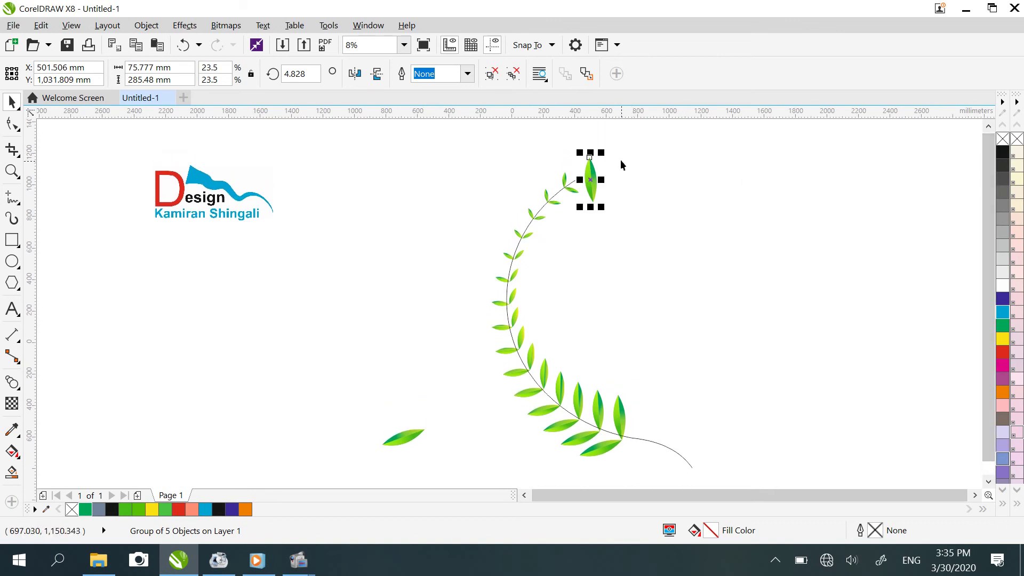
pyautogui.scroll(2, 615, 153)
pyautogui.scroll(2, 582, 170)
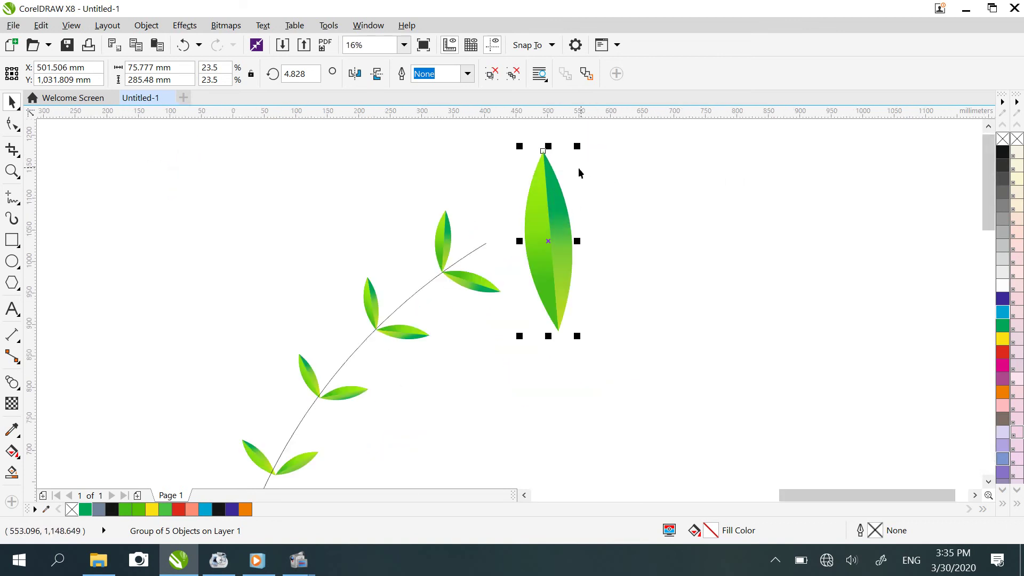
pyautogui.click(555, 158)
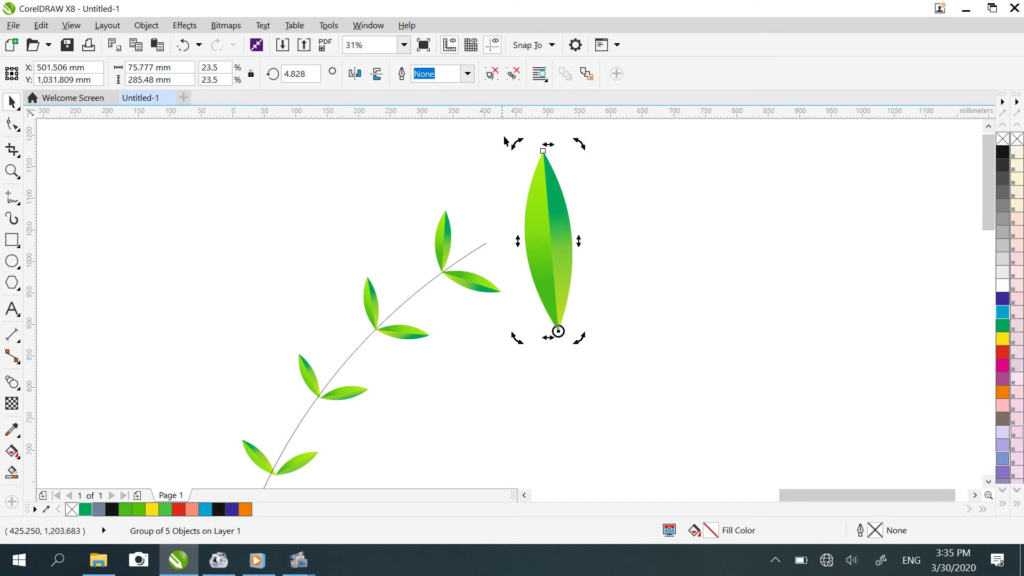
pyautogui.moveTo(505, 142); pyautogui.dragTo(655, 220)
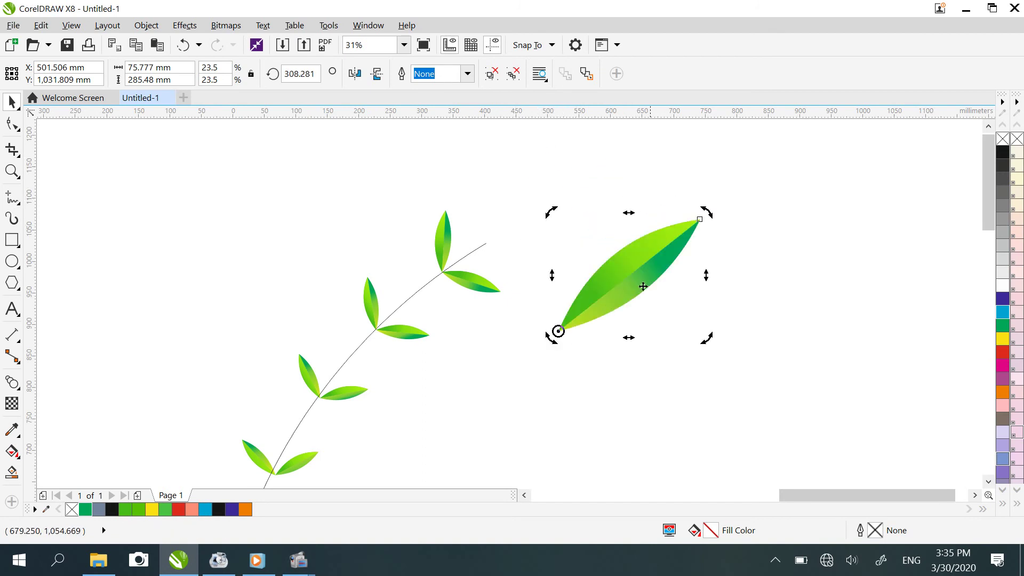
pyautogui.moveTo(644, 286); pyautogui.dragTo(644, 286)
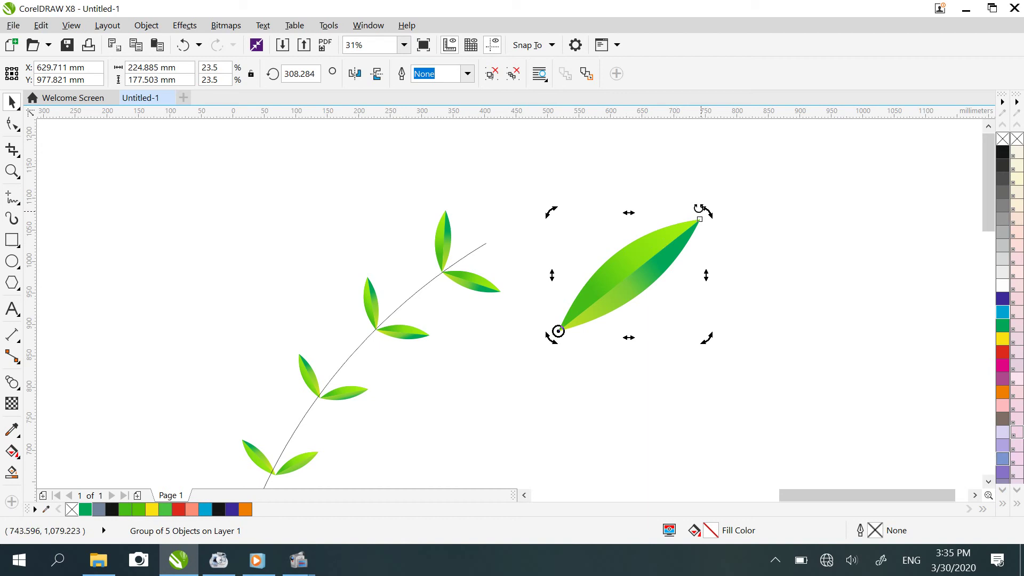
pyautogui.moveTo(703, 210); pyautogui.dragTo(714, 238)
pyautogui.click(638, 288)
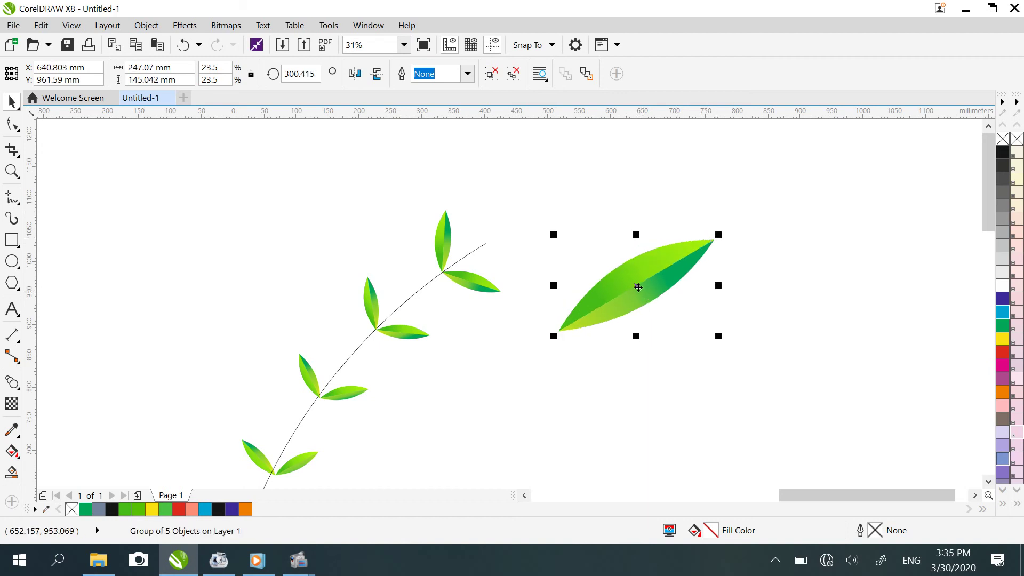
pyautogui.moveTo(718, 234); pyautogui.dragTo(506, 229)
# Step: Set the outline width of the branch's path curve to 16 pt after trying 10 pt and 12 pt
pyautogui.click(421, 295)
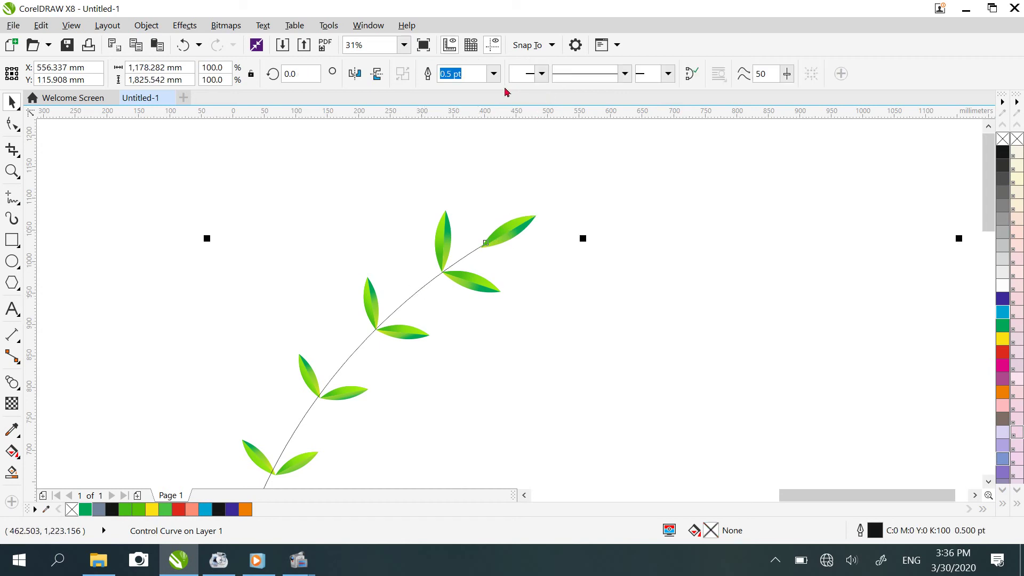
pyautogui.scroll(-2, 516, 225)
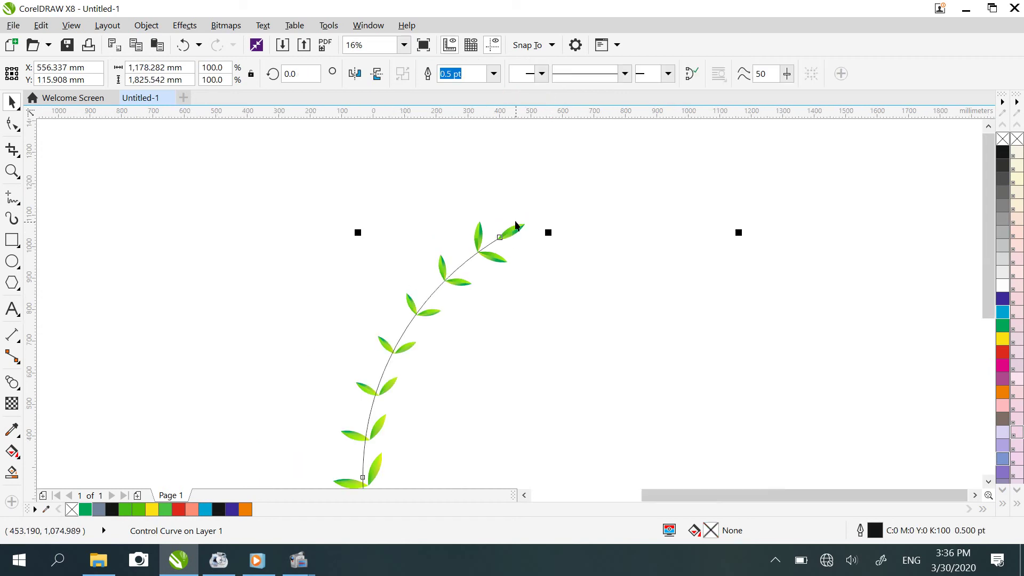
pyautogui.click(488, 78)
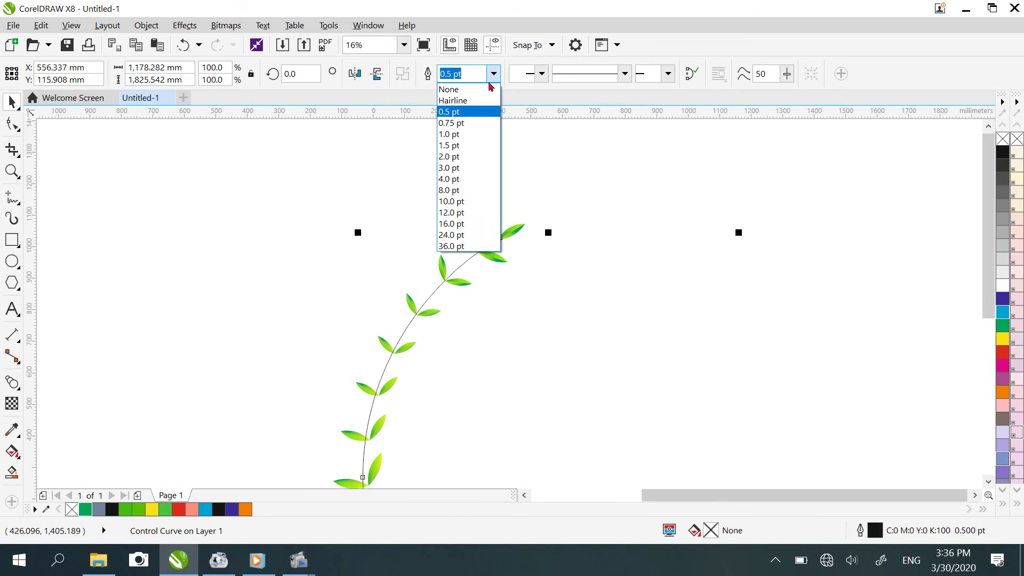
pyautogui.click(469, 207)
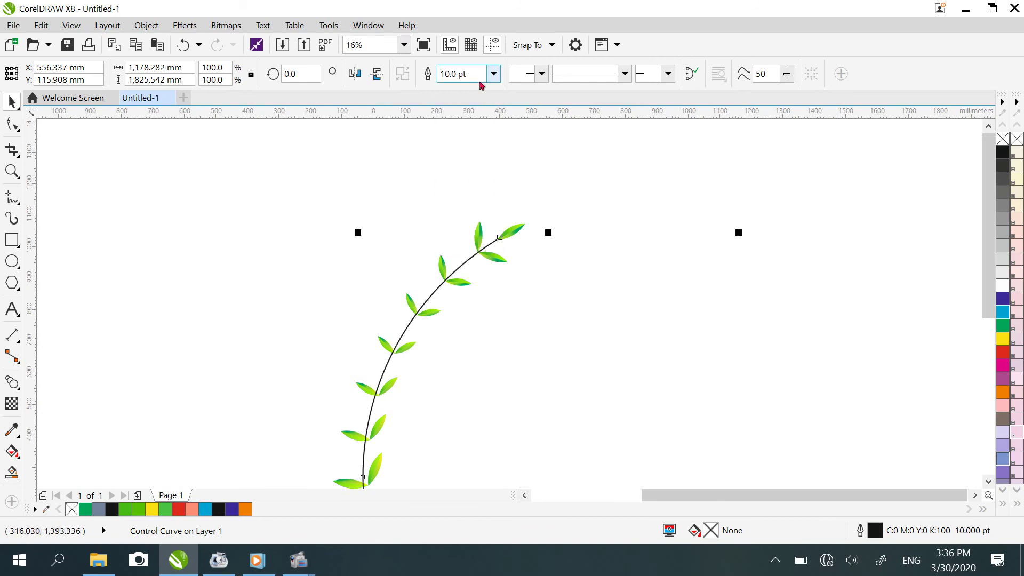
pyautogui.click(493, 77)
pyautogui.click(486, 205)
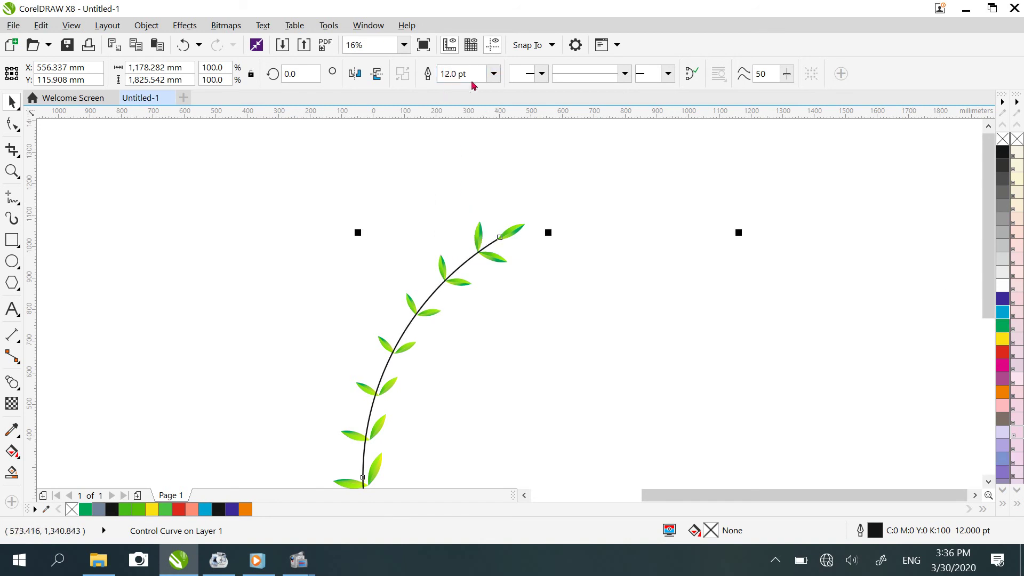
pyautogui.click(493, 75)
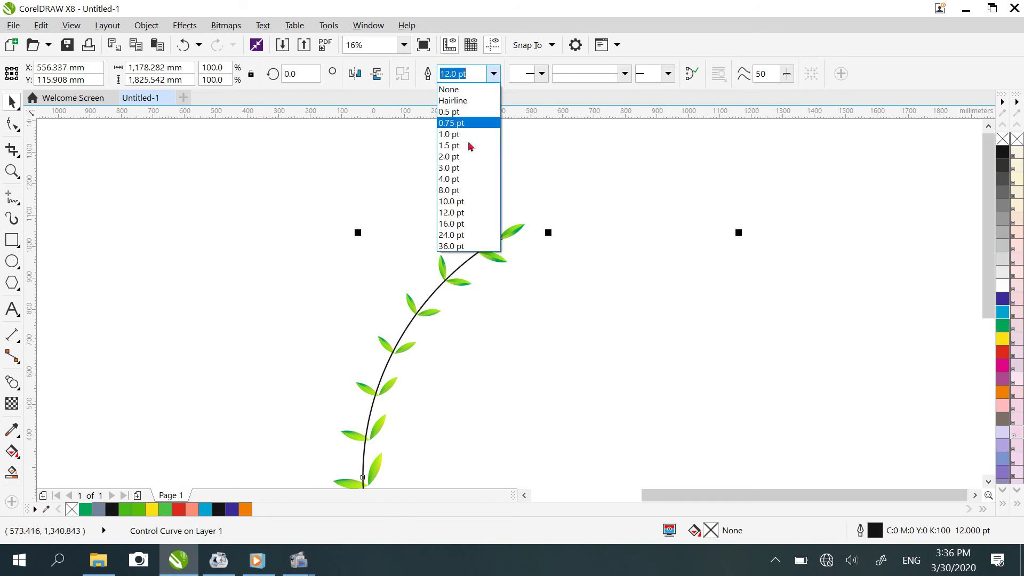
pyautogui.click(473, 224)
pyautogui.scroll(-2, 463, 208)
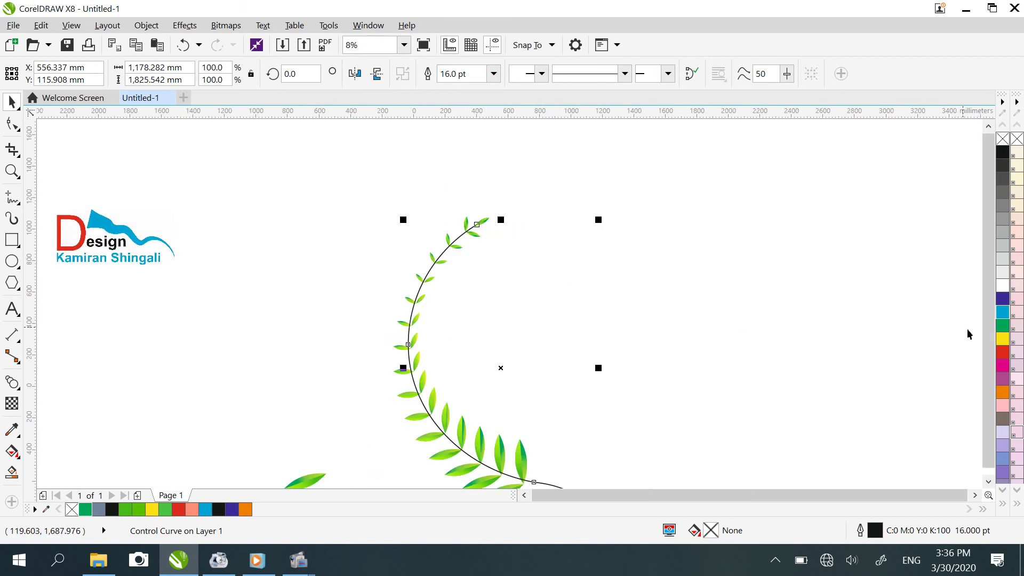
# Step: Change the stem curve's outline colour to green (C100 M0 Y100 K0)
pyautogui.moveTo(942, 323); pyautogui.dragTo(641, 259)
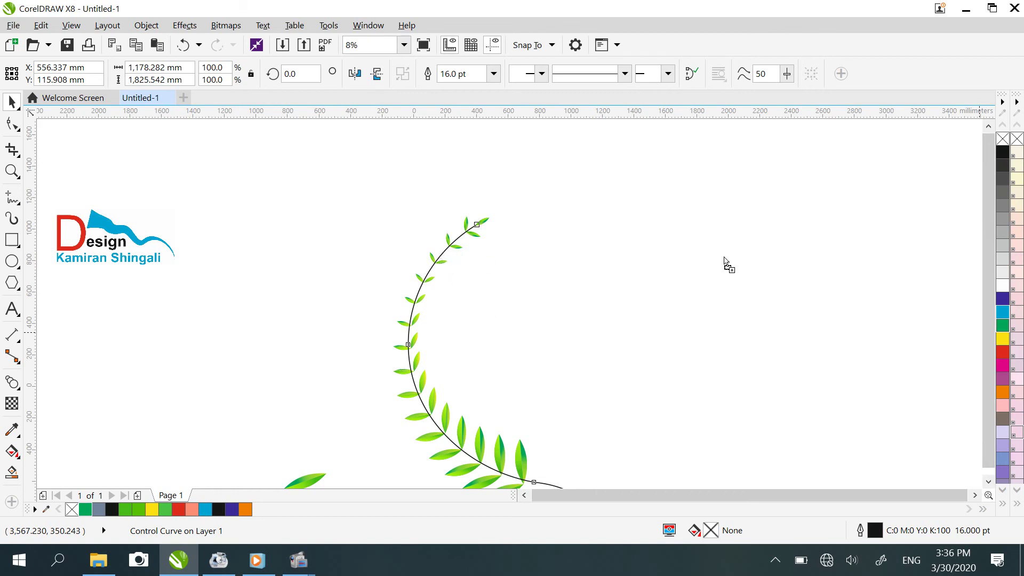
pyautogui.moveTo(724, 258); pyautogui.dragTo(724, 258)
pyautogui.click(568, 362)
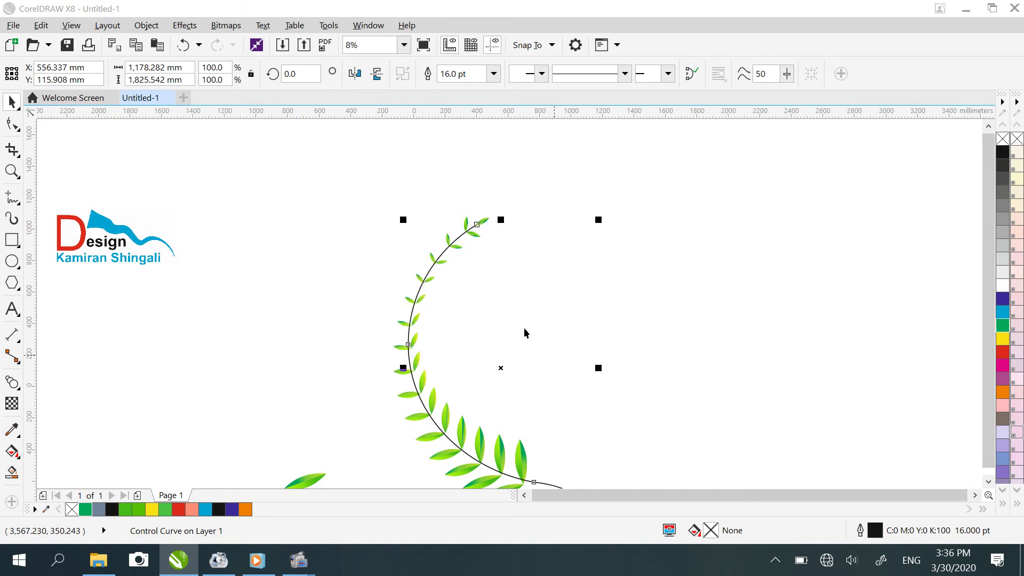
pyautogui.scroll(3, 425, 254)
pyautogui.scroll(2, 425, 255)
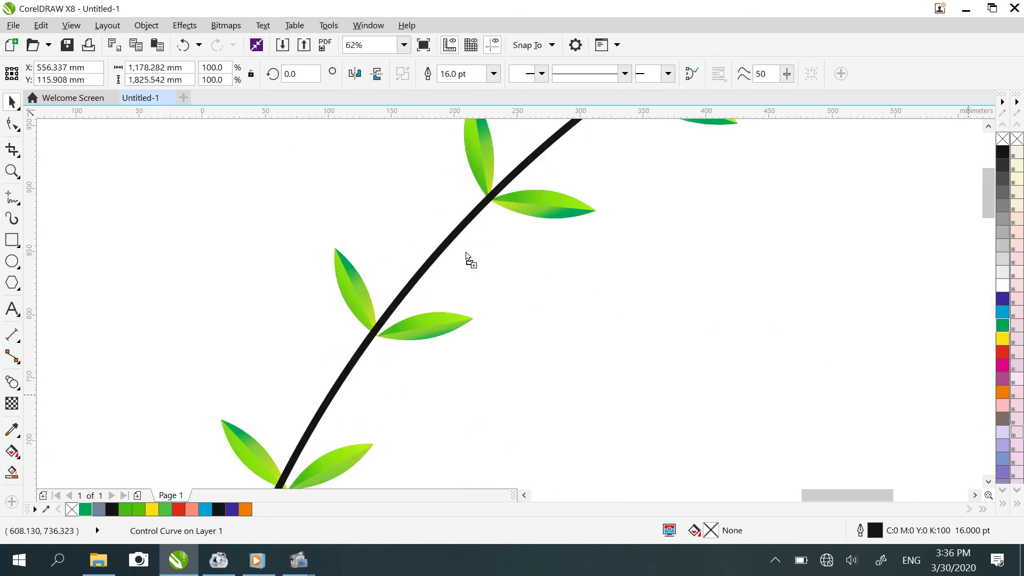
pyautogui.moveTo(447, 248); pyautogui.dragTo(448, 250)
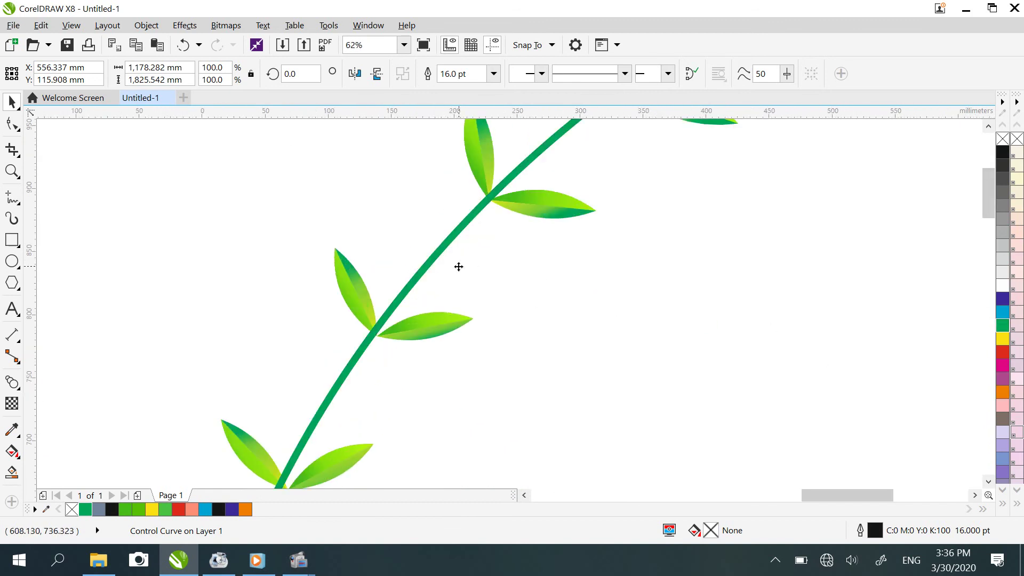
pyautogui.scroll(-4, 473, 280)
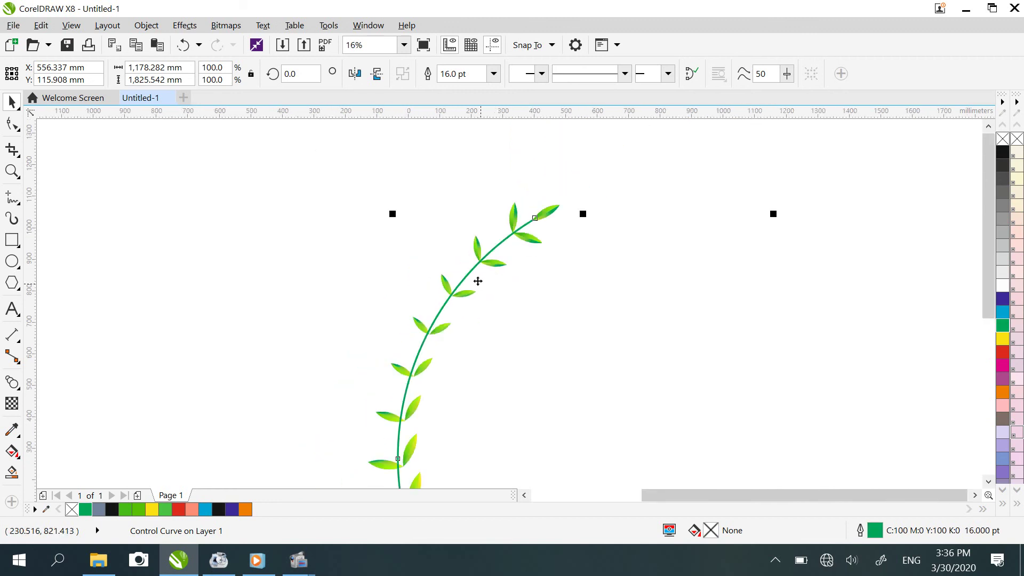
# Step: Delete the leftover single leaf beside the branch
pyautogui.scroll(-4, 478, 281)
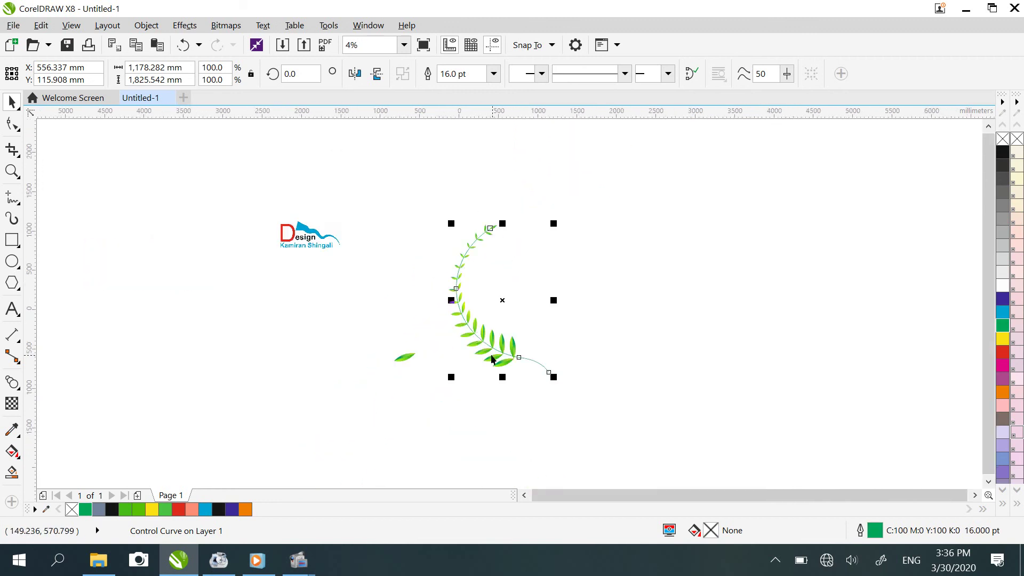
pyautogui.click(405, 358)
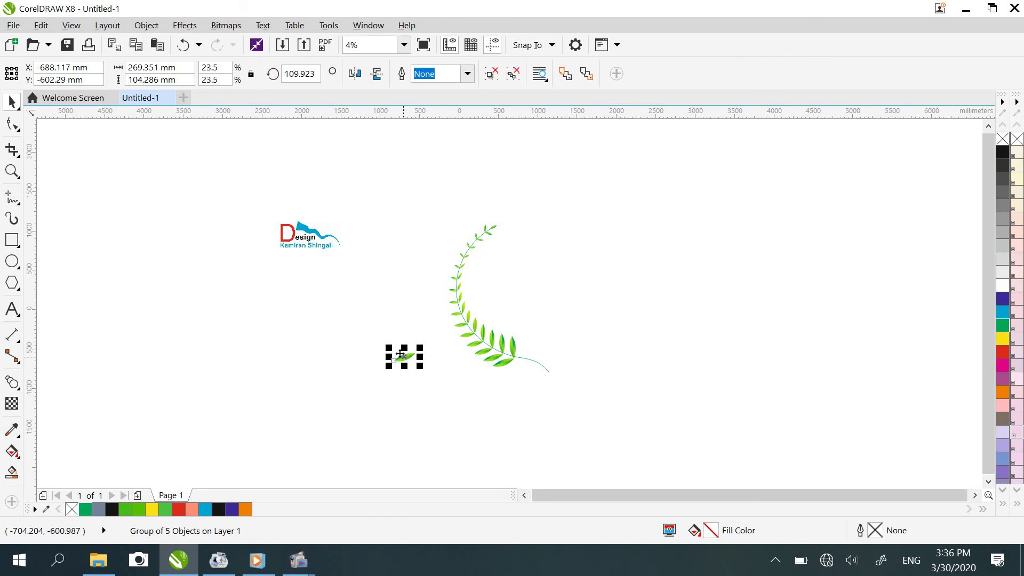
pyautogui.press('Delete')
# Step: Group the stem curve, the leaf blend and the end leaf into one branch
pyautogui.moveTo(411, 187); pyautogui.dragTo(582, 388)
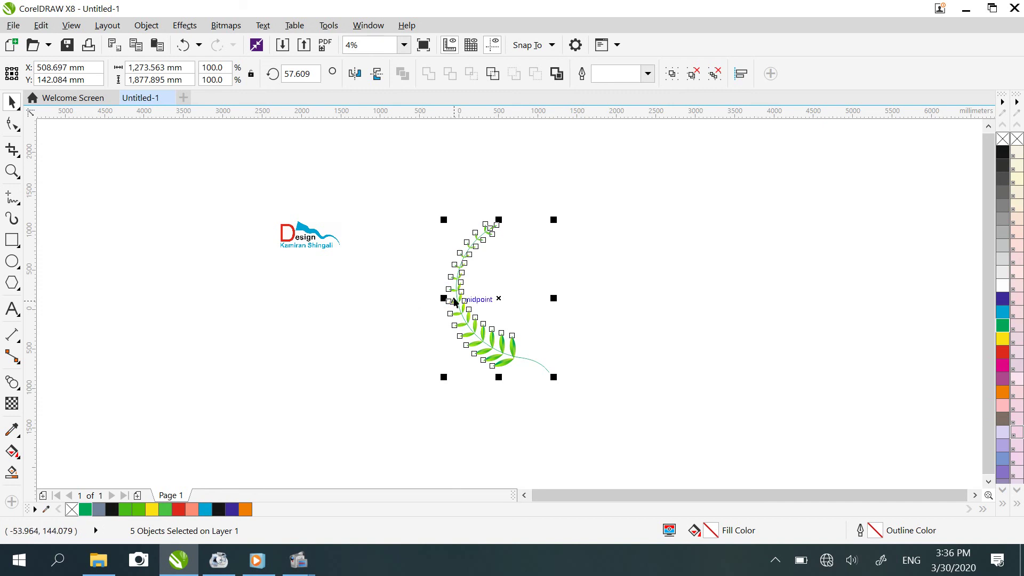
pyautogui.rightClick(467, 312)
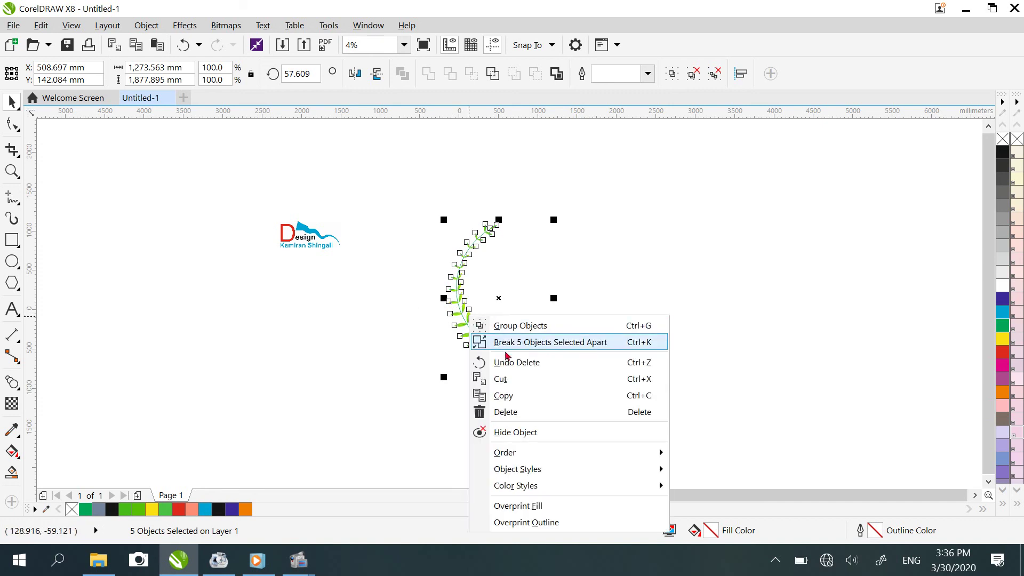
pyautogui.click(530, 328)
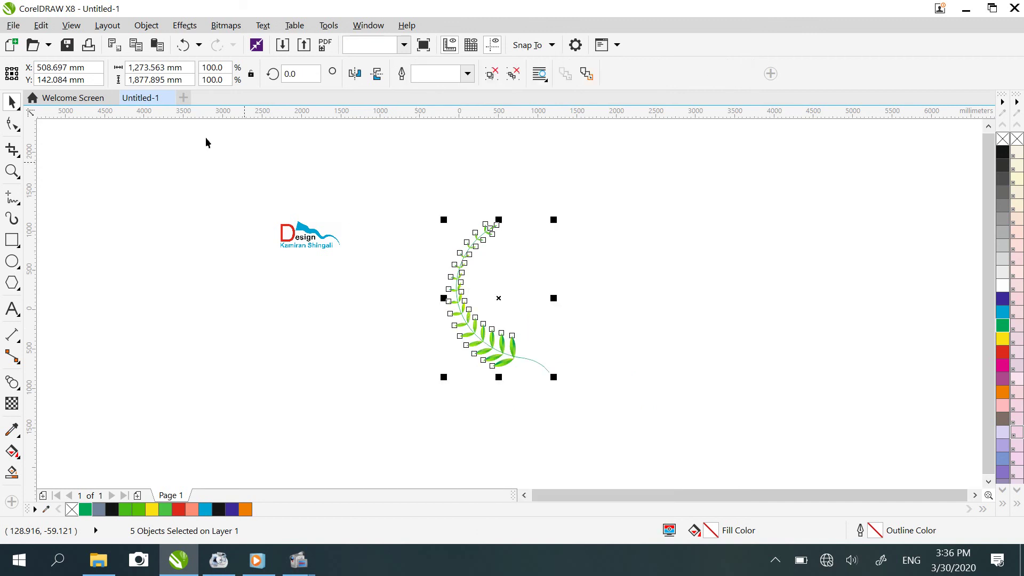
# Step: Create a horizontally mirrored copy of the branch on its other side so the two stems meet at the lower end
pyautogui.click(155, 45)
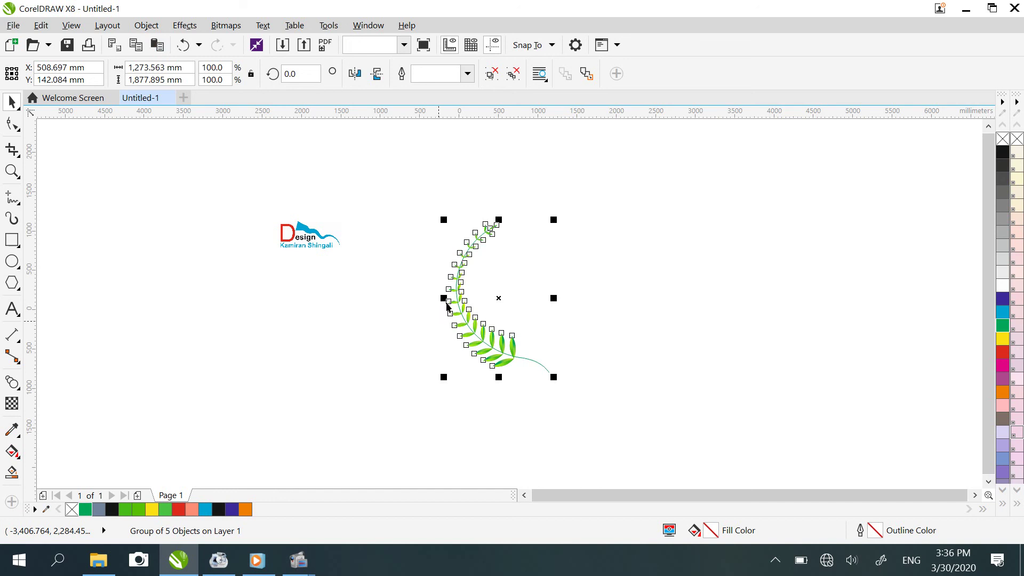
pyautogui.moveTo(445, 298); pyautogui.dragTo(648, 316)
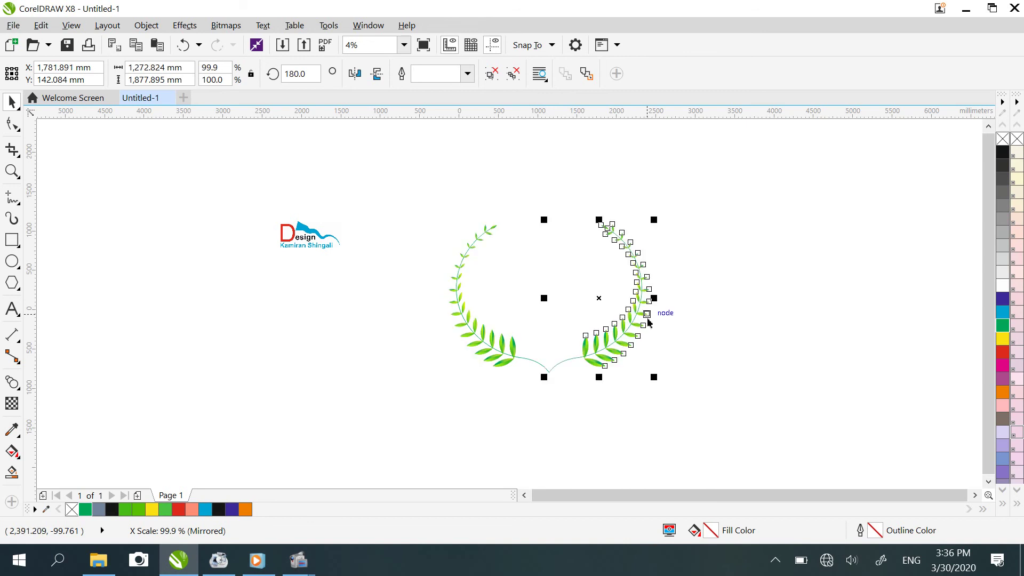
pyautogui.click(330, 369)
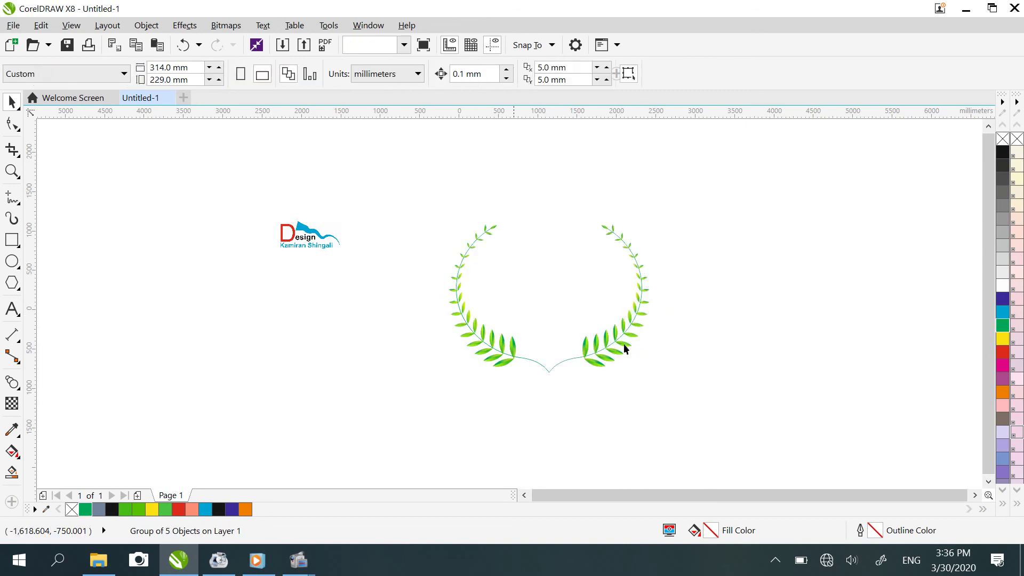
pyautogui.moveTo(698, 172); pyautogui.dragTo(552, 399)
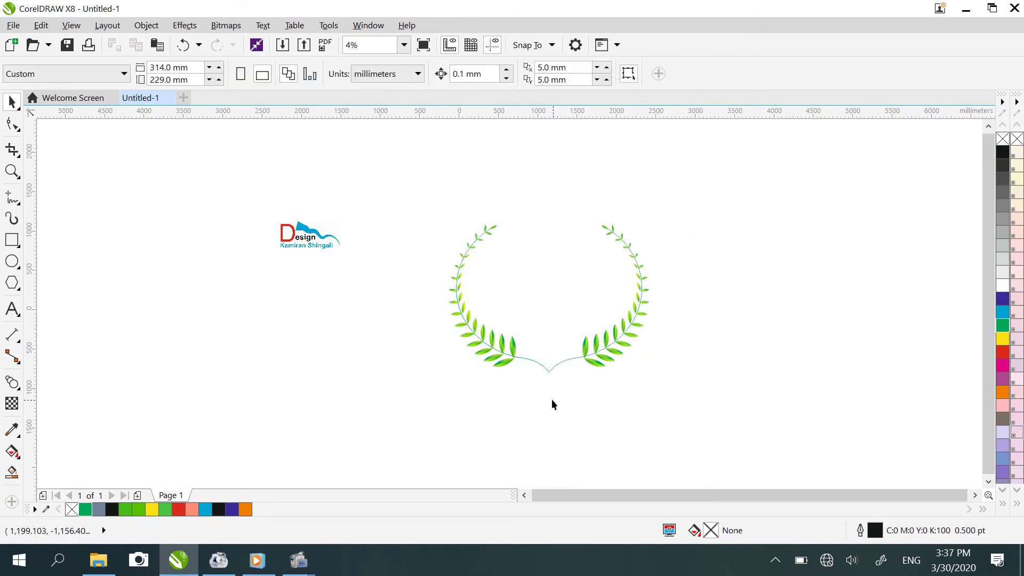
# Step: Move the mirrored branch closer to the original, to about X 1,463 mm and Y 136 mm, so the two stems cross at their lower ends
pyautogui.click(587, 358)
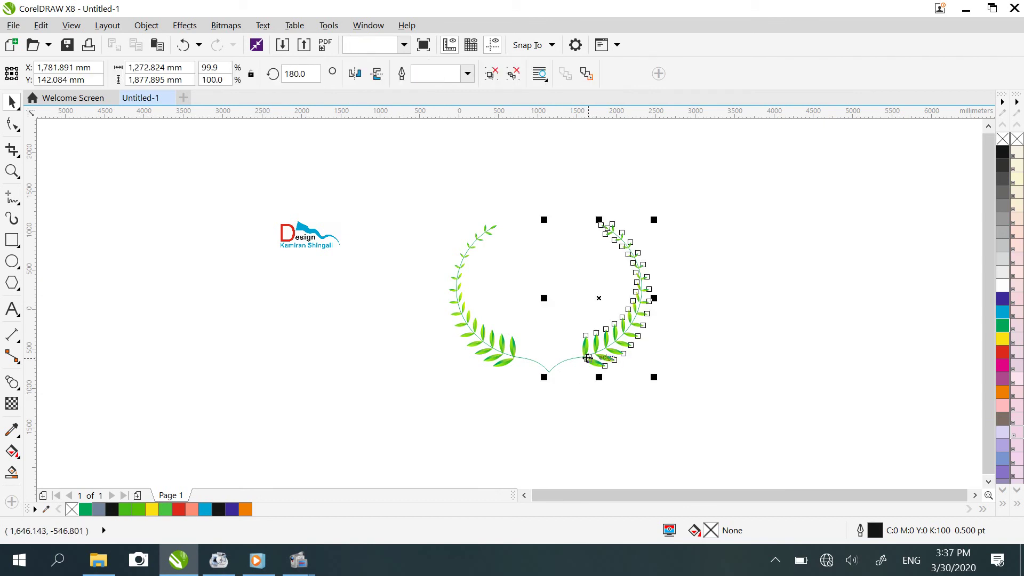
pyautogui.click(599, 300)
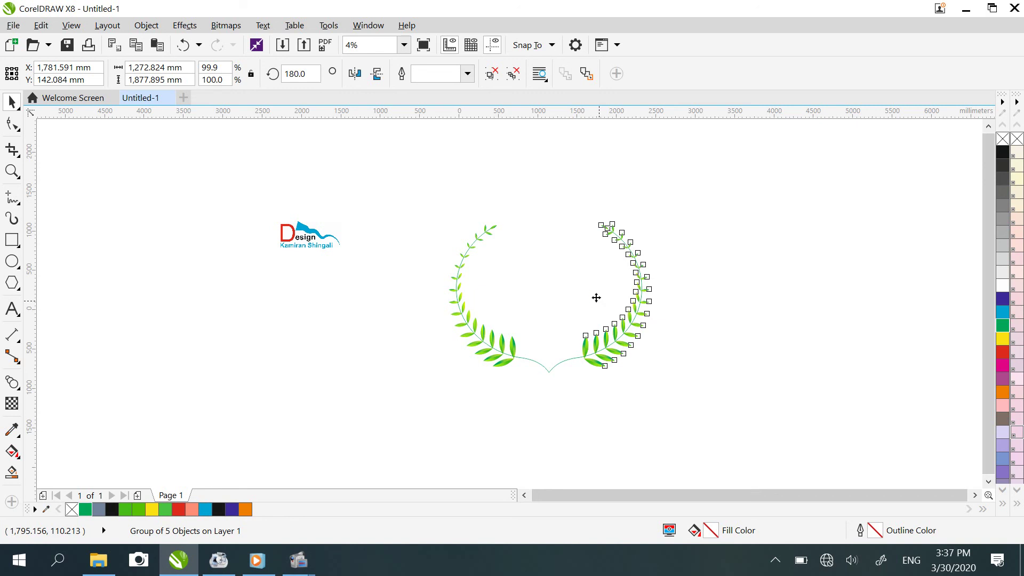
pyautogui.moveTo(597, 298); pyautogui.dragTo(572, 306)
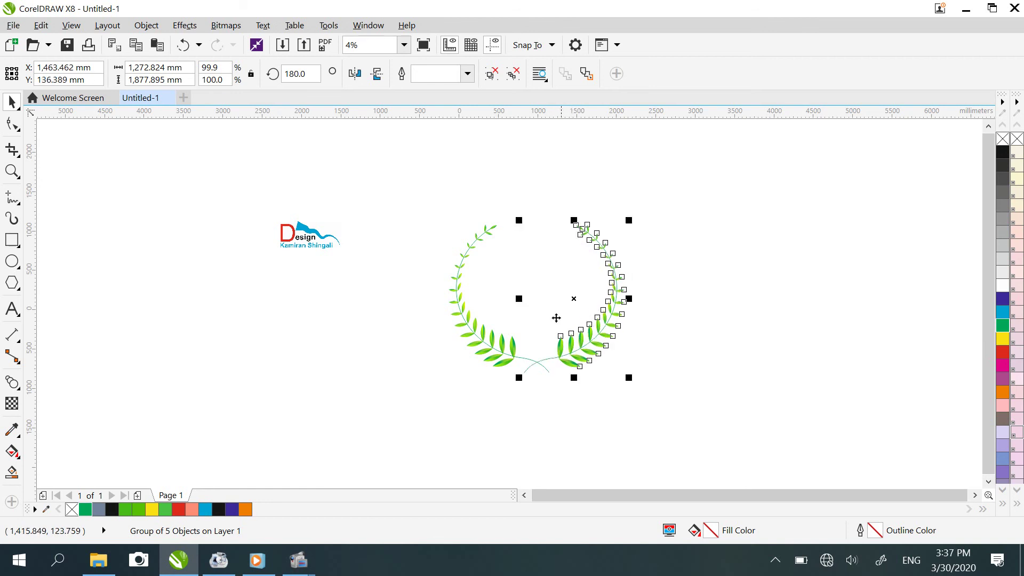
pyautogui.click(349, 293)
# Step: Move the Design logo image into the centre of the wreath and enlarge it to fill the space between the branches
pyautogui.click(291, 235)
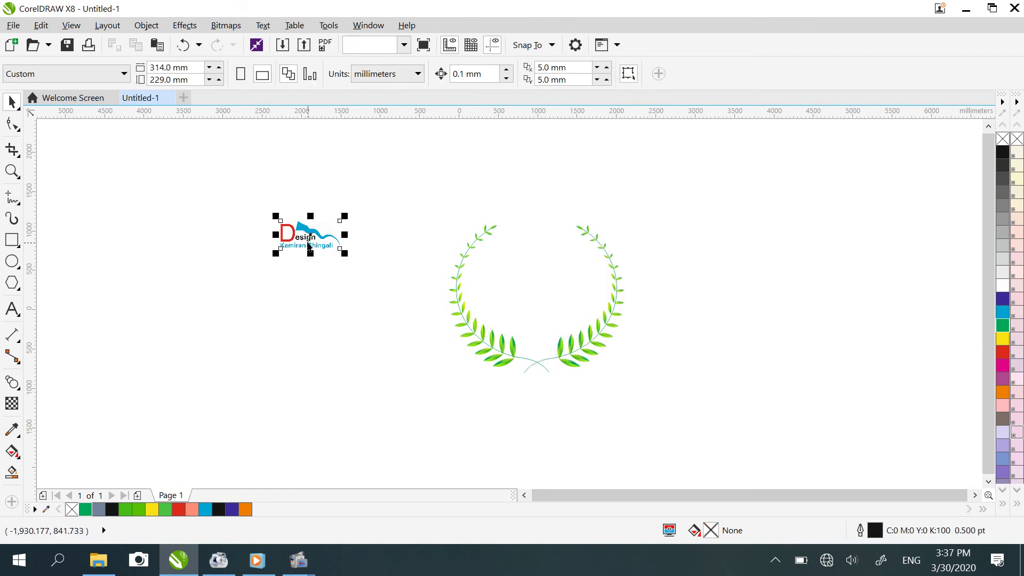
pyautogui.moveTo(299, 235); pyautogui.dragTo(597, 250)
pyautogui.moveTo(565, 281); pyautogui.dragTo(549, 287)
pyautogui.click(650, 350)
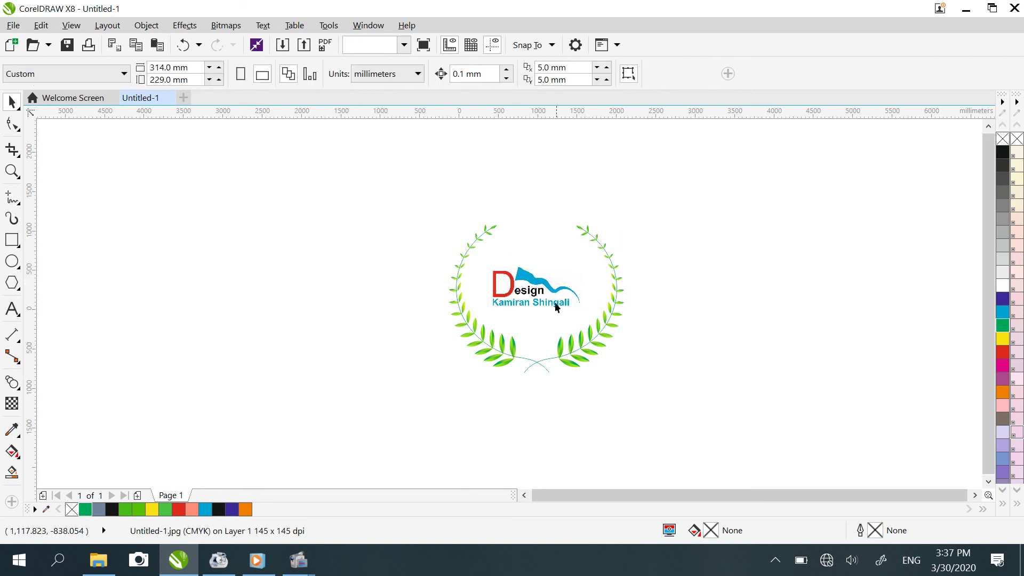
pyautogui.scroll(2, 560, 295)
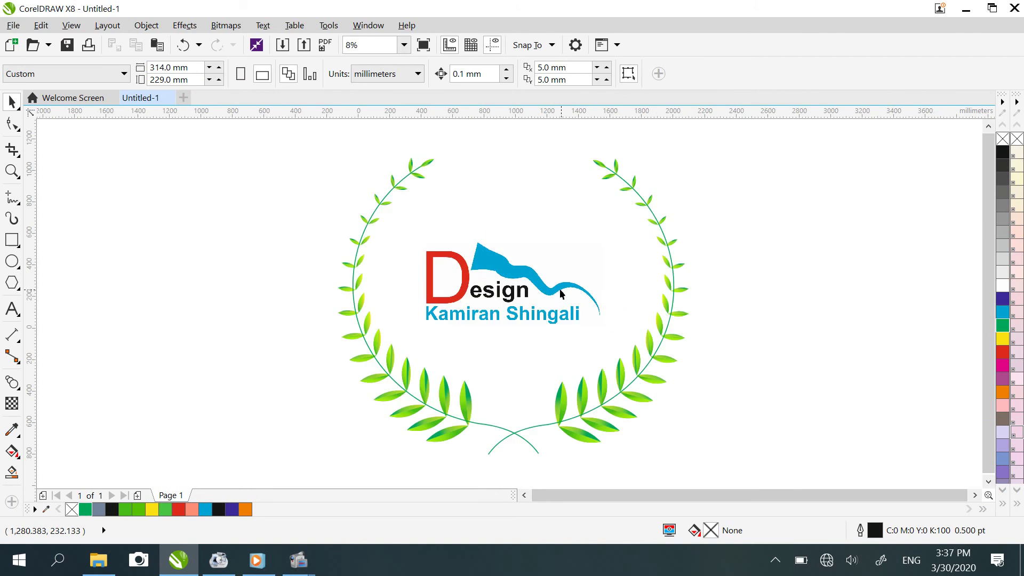
pyautogui.scroll(-2, 570, 292)
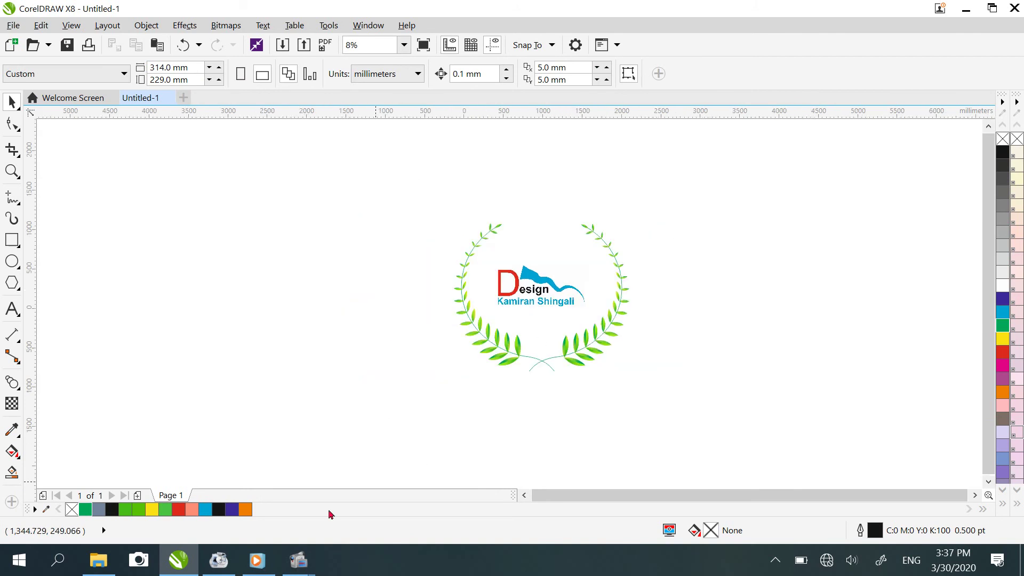
pyautogui.click(298, 560)
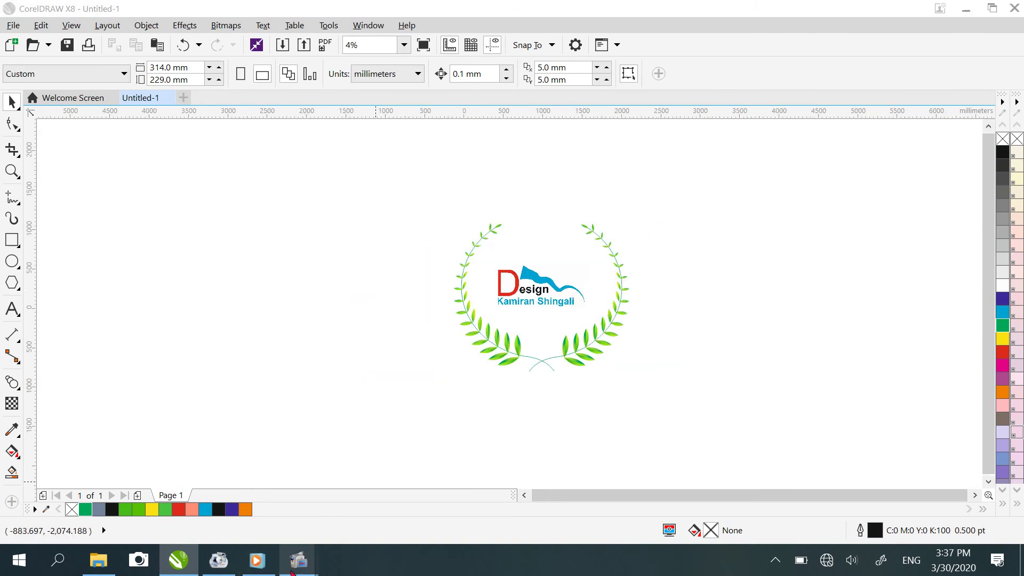